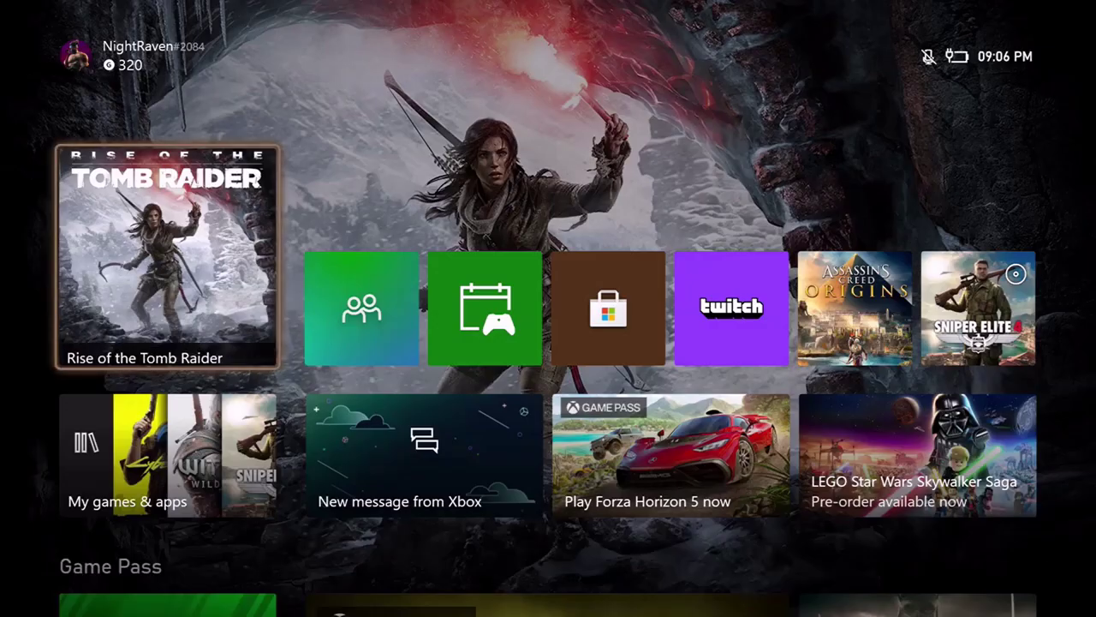
- Clear the achievement pop-up so the streamed Xbox dashboard shows its home tiles
{"action": "mouse_move", "coordinate": [599, 73]}
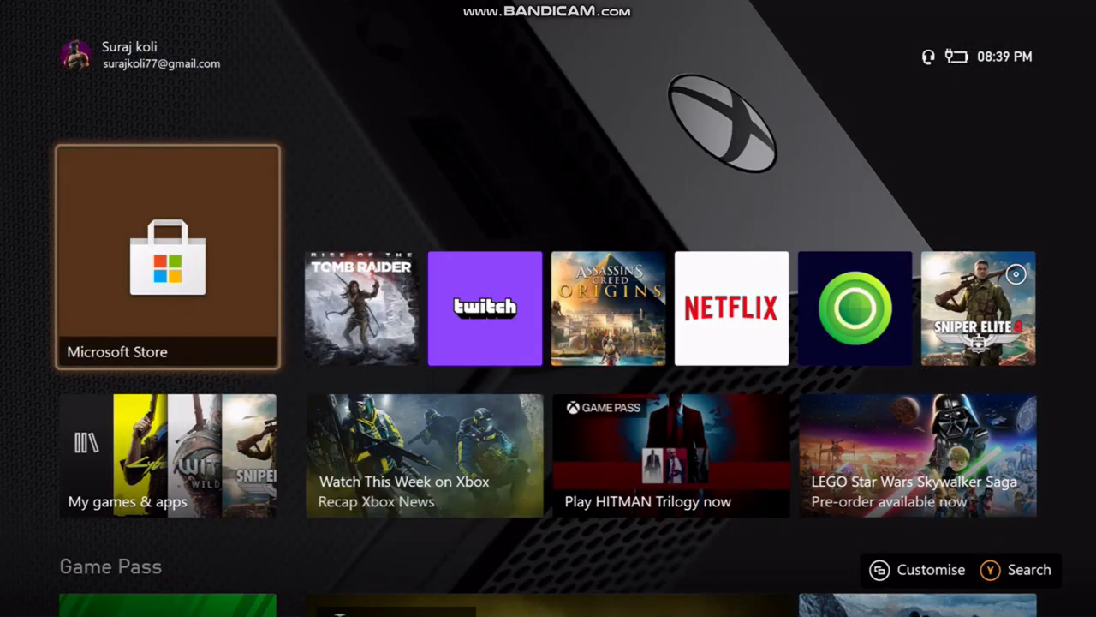
- Launch the Microsoft Store tile and decline the offered Store update with CANCEL
{"action": "key", "text": "Right"}
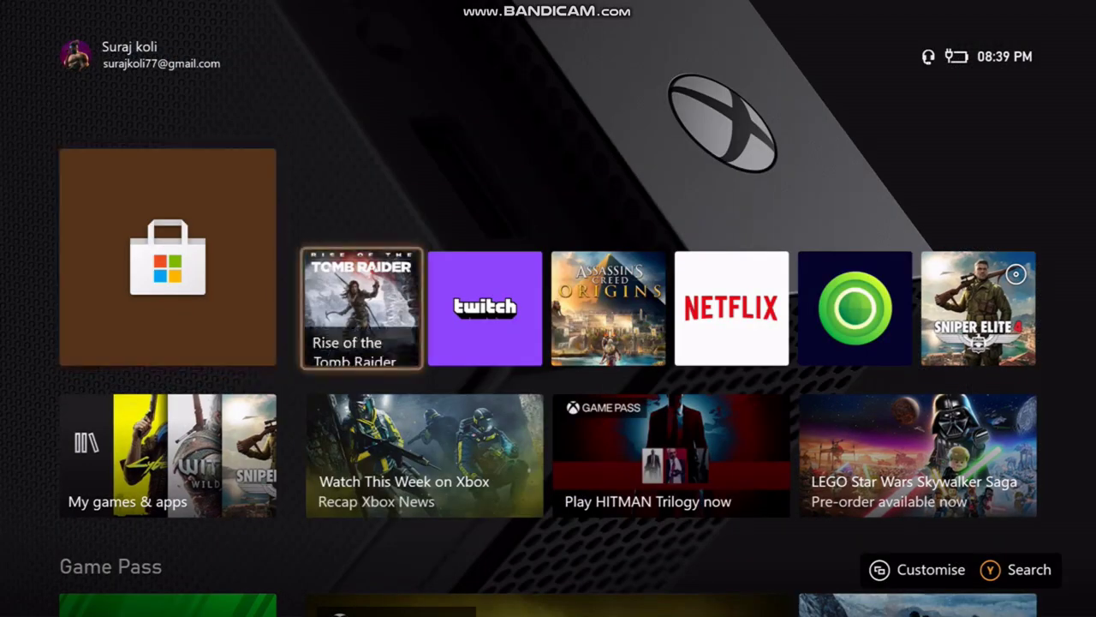
{"action": "key", "text": "Down"}
{"action": "key", "text": "Up"}
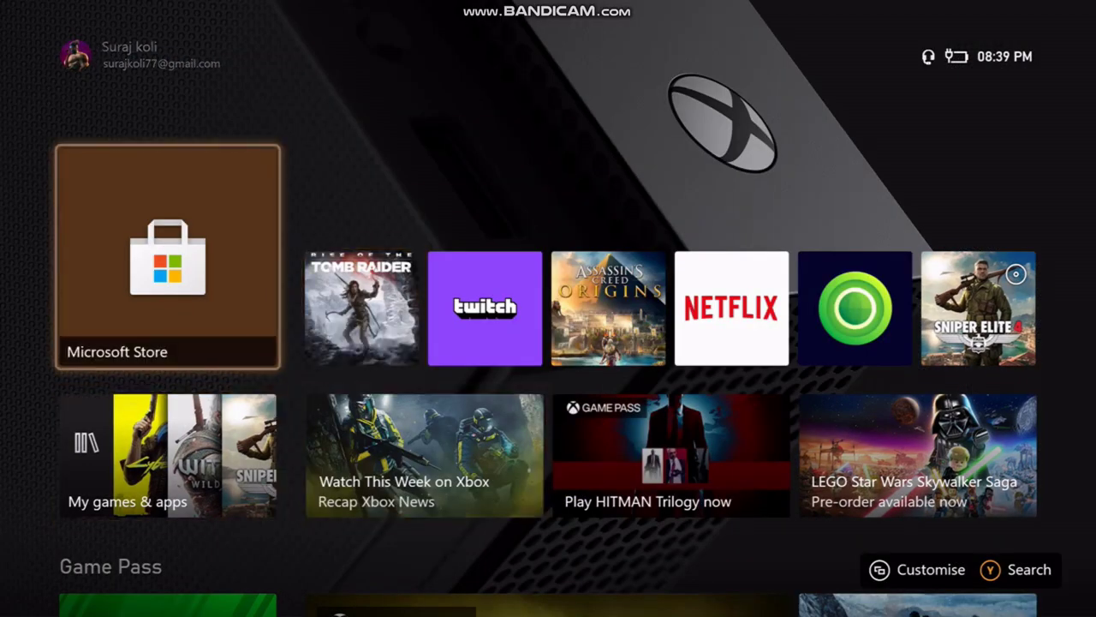
{"action": "key", "text": "Return"}
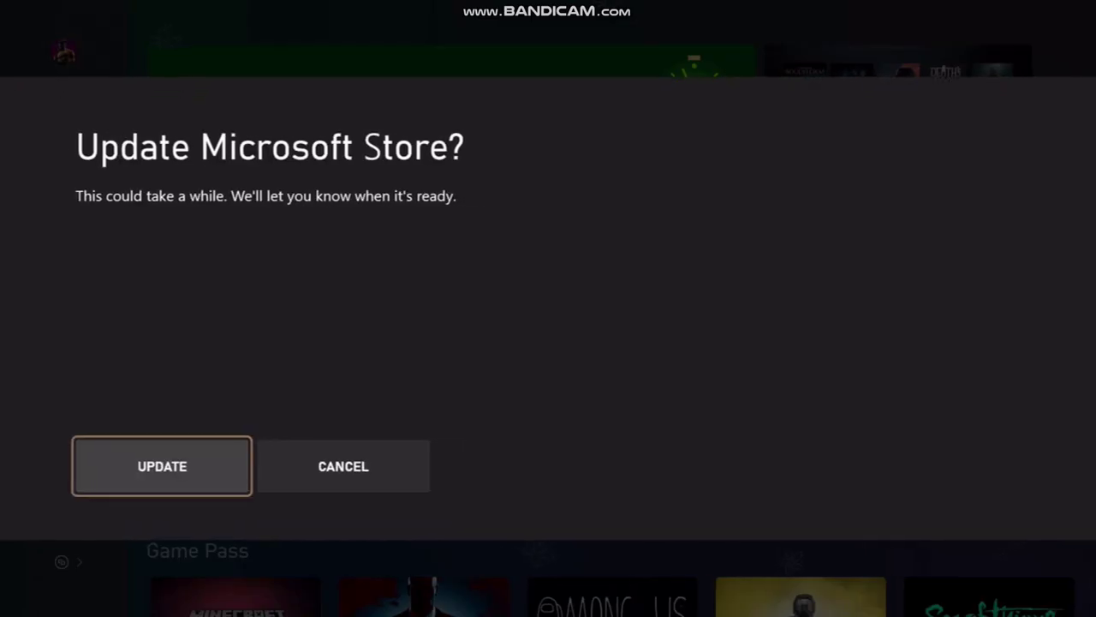
{"action": "key", "text": "Right"}
{"action": "key", "text": "Return"}
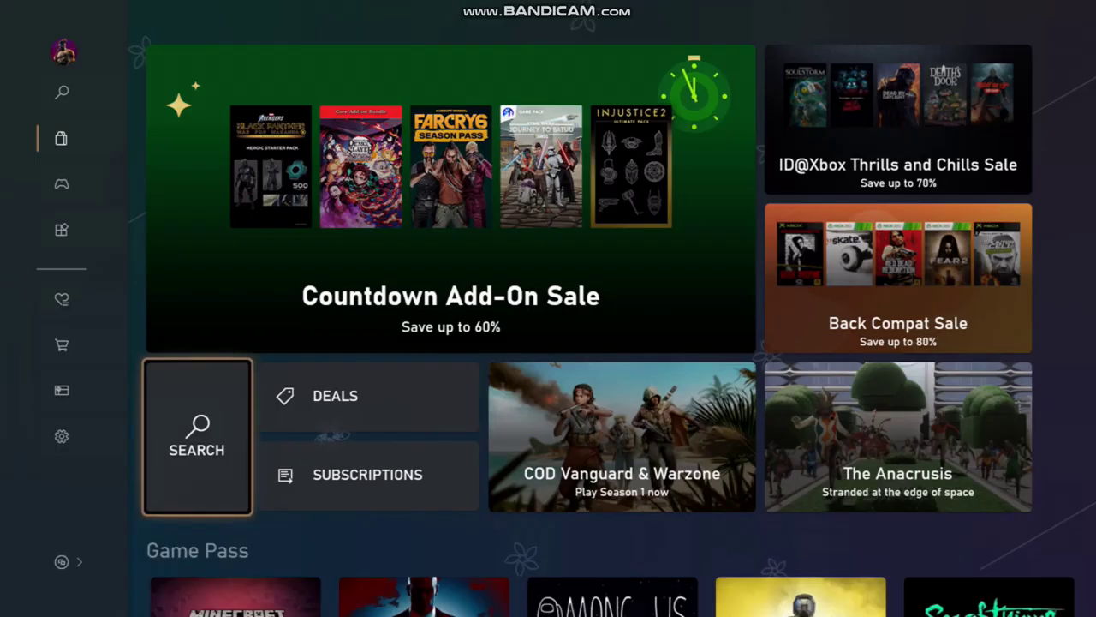
- Search the Store for 'xbo' using the on-screen keyboard
{"action": "key", "text": "Return"}
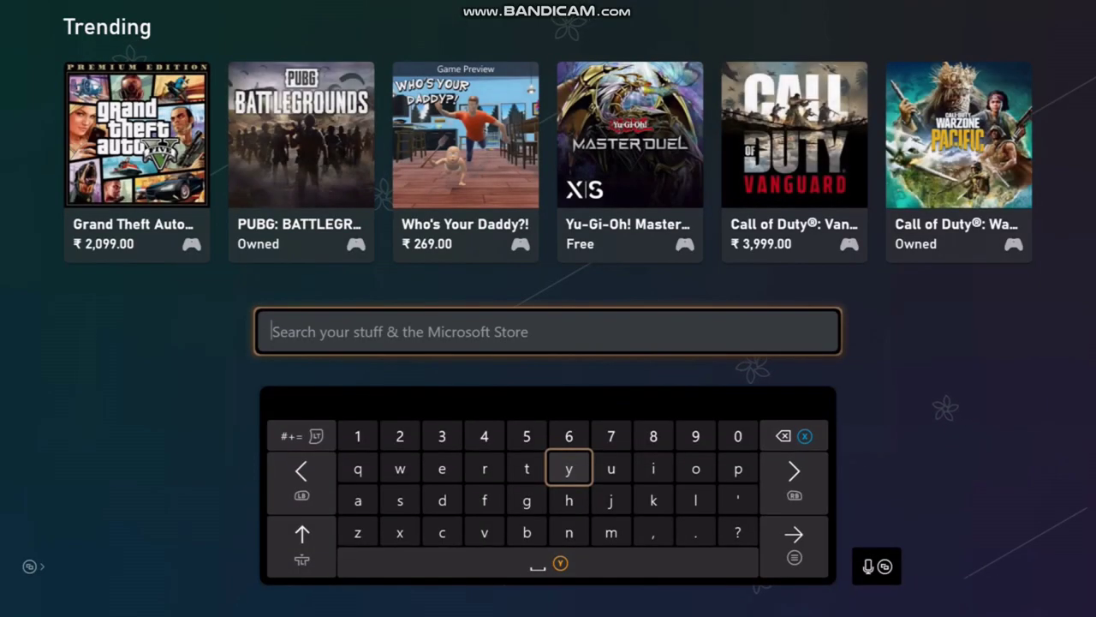
{"action": "key", "text": "Left"}
{"action": "key", "text": "Left"}
{"action": "key", "text": "Left"}
{"action": "key", "text": "Down"}
{"action": "key", "text": "Down"}
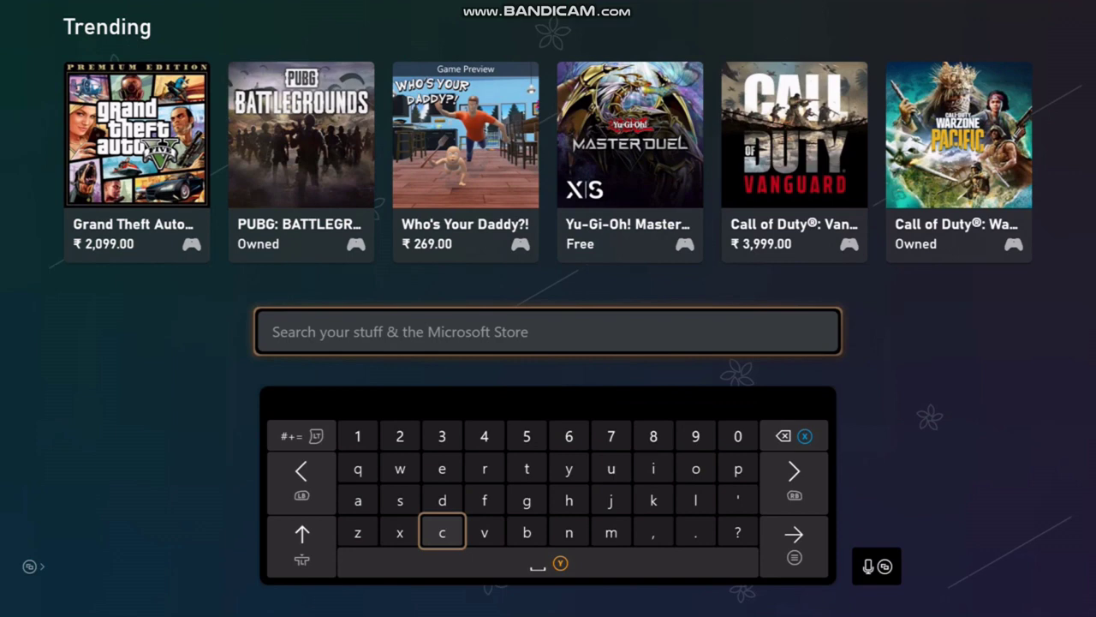
{"action": "key", "text": "Left"}
{"action": "key", "text": "Return"}
{"action": "key", "text": "Right"}
{"action": "key", "text": "Right"}
{"action": "key", "text": "Right"}
{"action": "key", "text": "Return"}
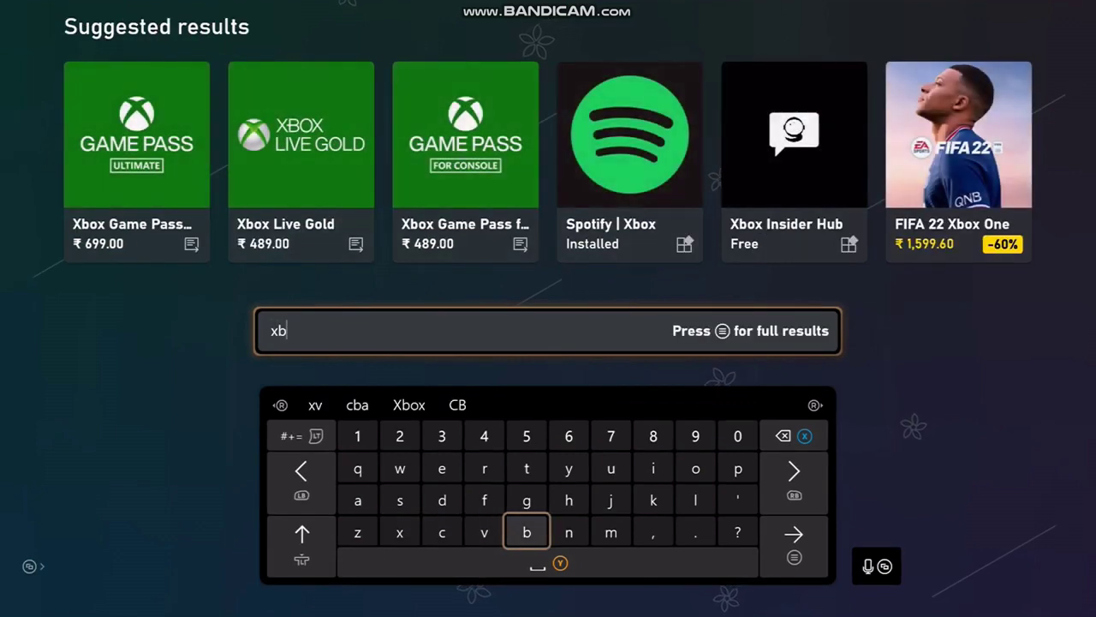
{"action": "key", "text": "Right"}
{"action": "key", "text": "Right"}
{"action": "key", "text": "Right"}
{"action": "key", "text": "Right"}
{"action": "key", "text": "Up"}
{"action": "key", "text": "Up"}
{"action": "key", "text": "Return"}
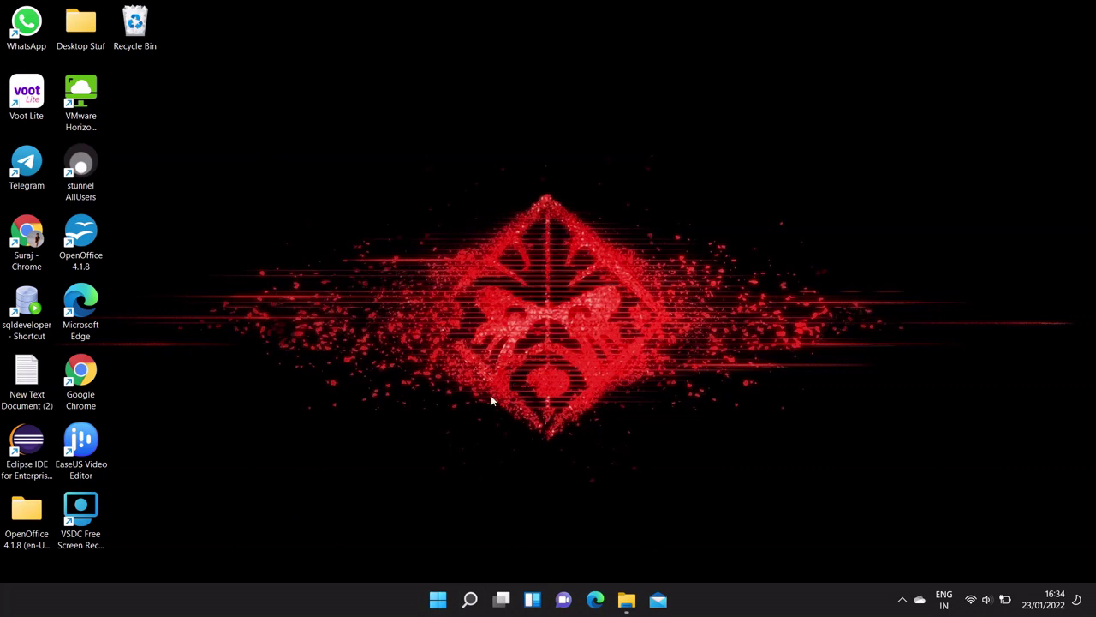
- Launch Xbox Console Companion by searching 'xb' in Windows Search, then hide it to the desktop
{"action": "left_click", "coordinate": [469, 599]}
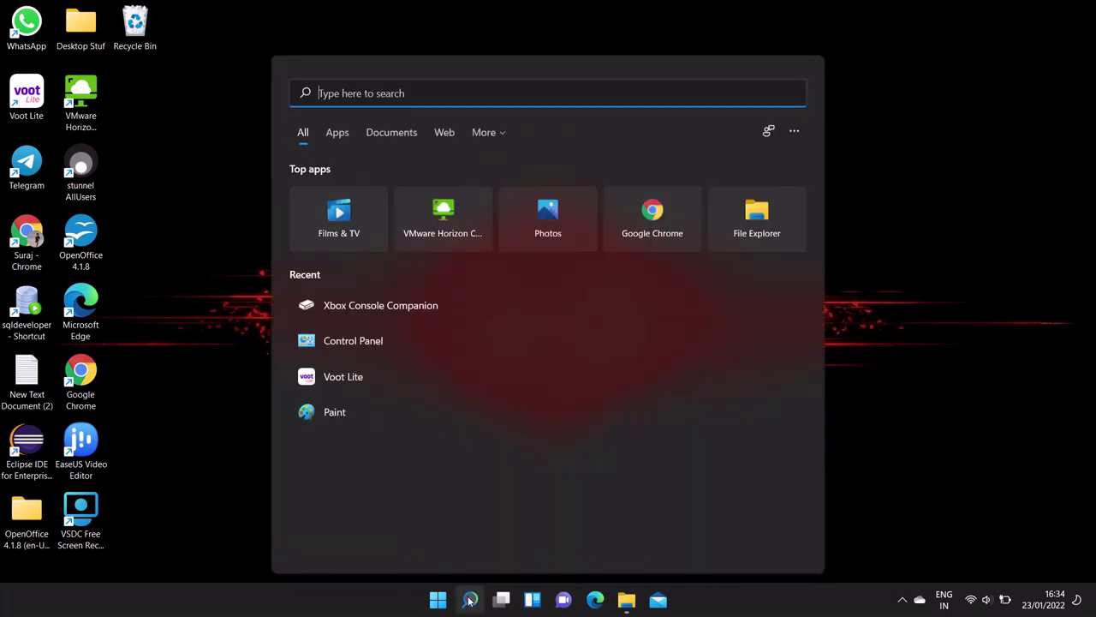
{"action": "type", "text": "xb"}
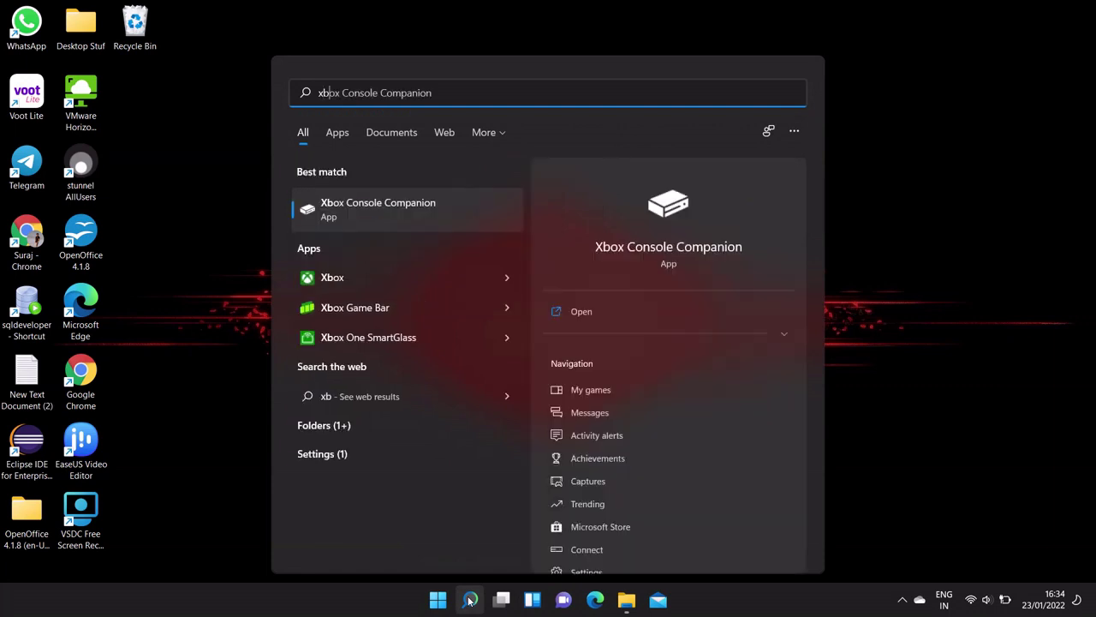
{"action": "key", "text": "Down"}
{"action": "key", "text": "Up"}
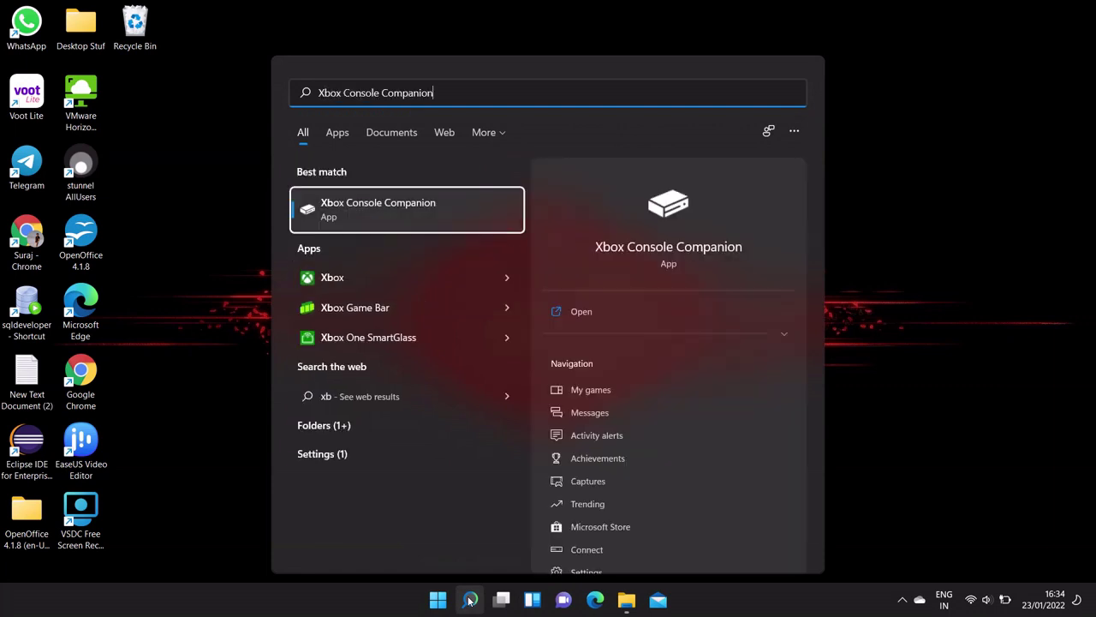
{"action": "key", "text": "Return"}
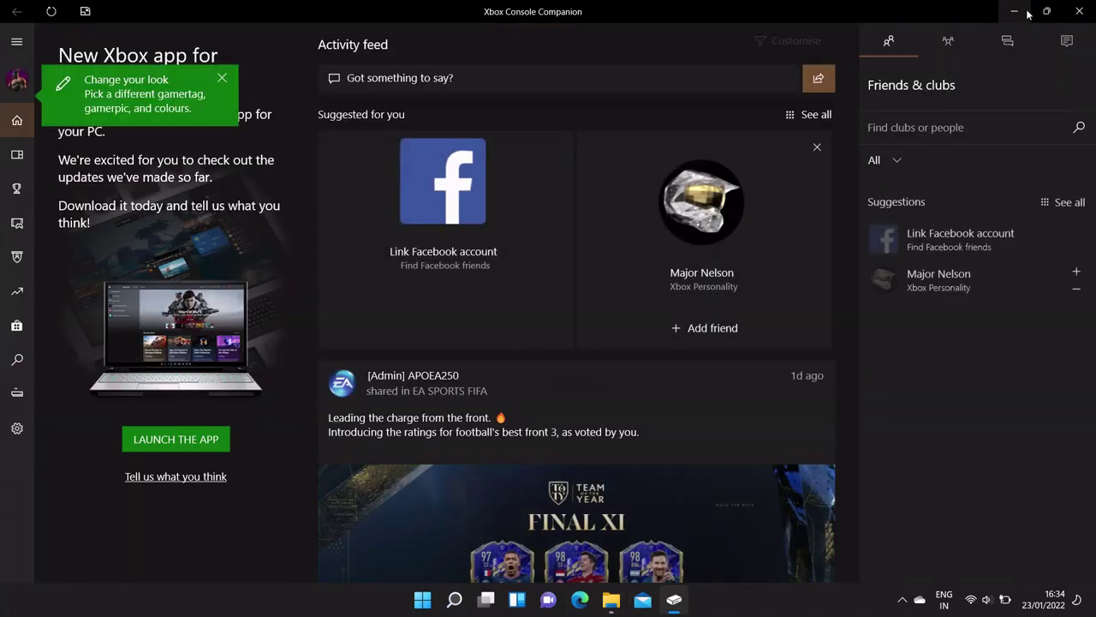
{"action": "double_click", "coordinate": [694, 12]}
{"action": "key", "text": "super+d"}
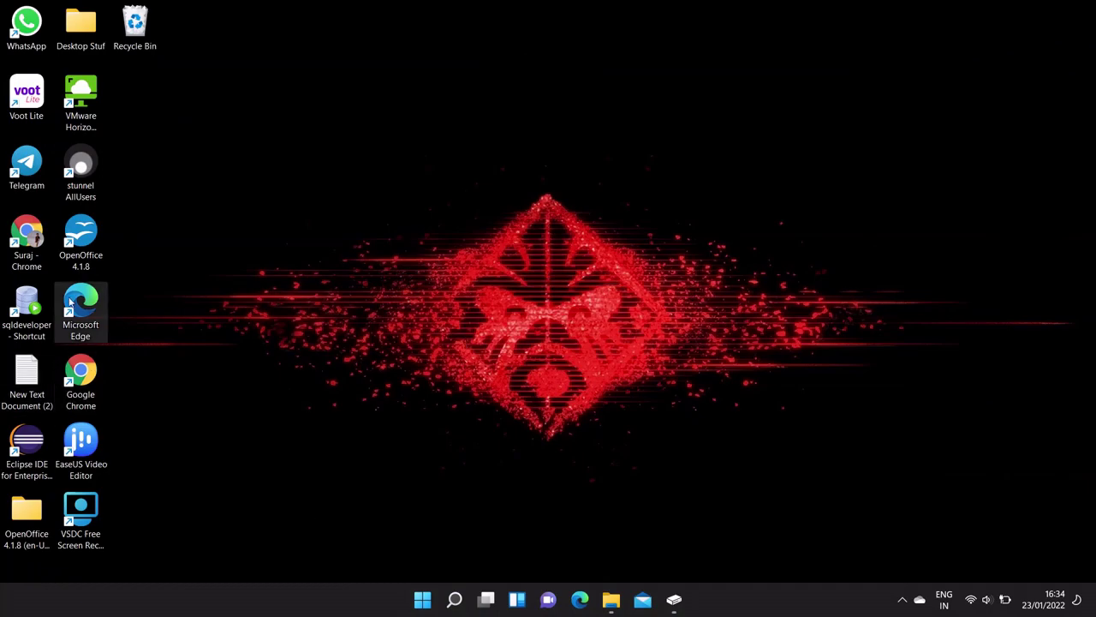
- In Chrome, search for 'xbox companion app' to reach the Xbox Console Companion product page
{"action": "double_click", "coordinate": [28, 236]}
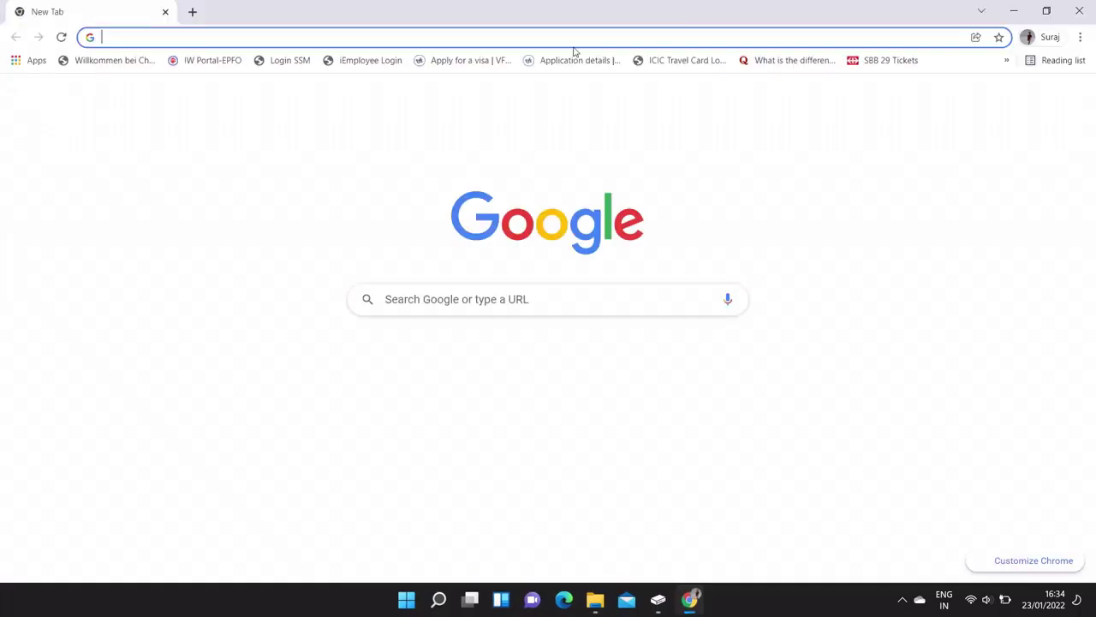
{"action": "left_click", "coordinate": [324, 36]}
{"action": "type", "text": "Xb"}
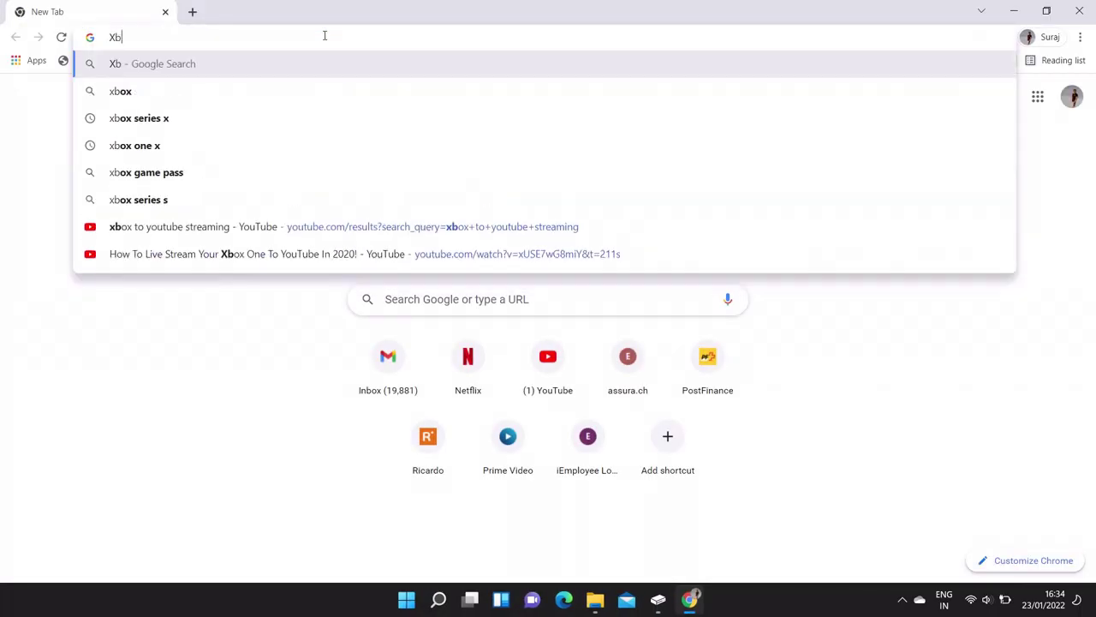
{"action": "type", "text": "ox co"}
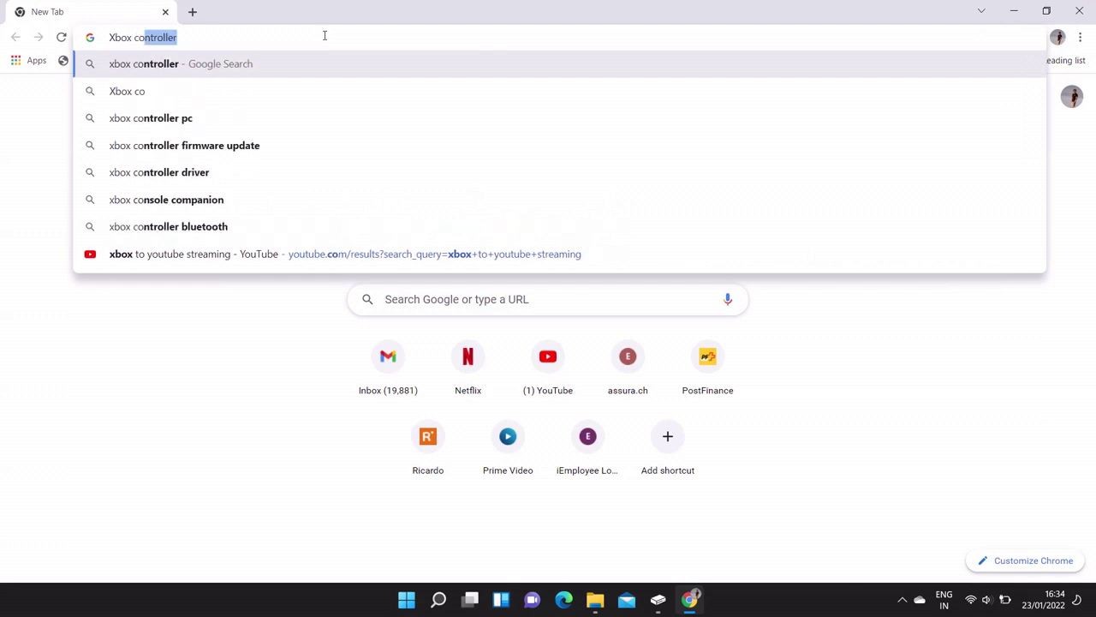
{"action": "type", "text": "m"}
{"action": "key", "text": "Down"}
{"action": "key", "text": "Return"}
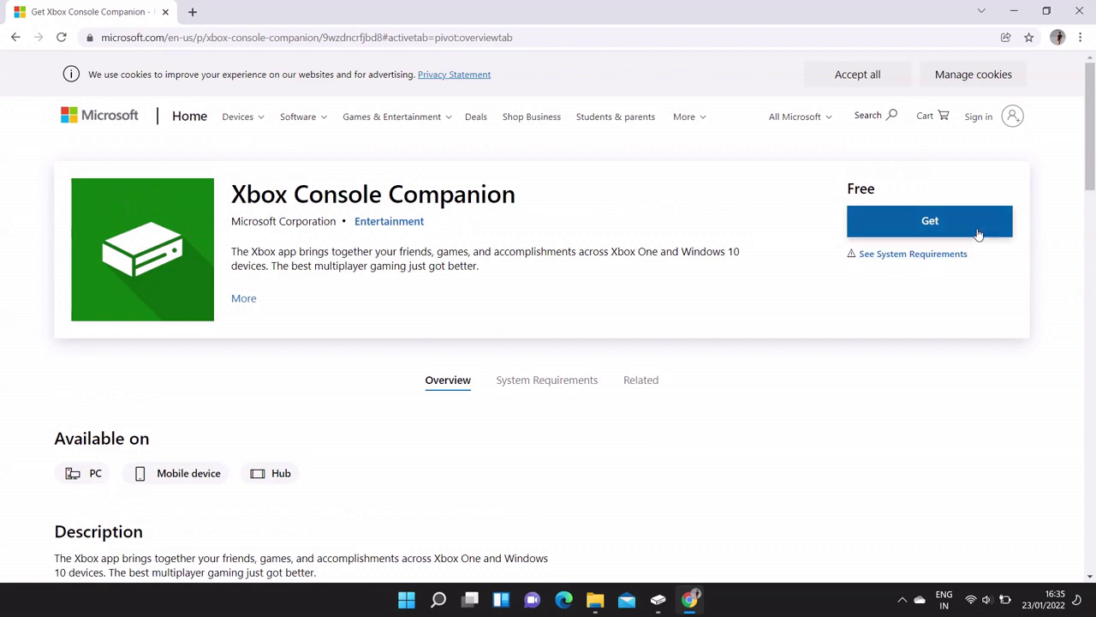
- Minimize Chrome, return to Xbox Console Companion and open the Connection page from the profile
{"action": "scroll", "coordinate": [1091, 182], "scroll_direction": "down", "scroll_amount": 1}
{"action": "left_click", "coordinate": [1013, 10]}
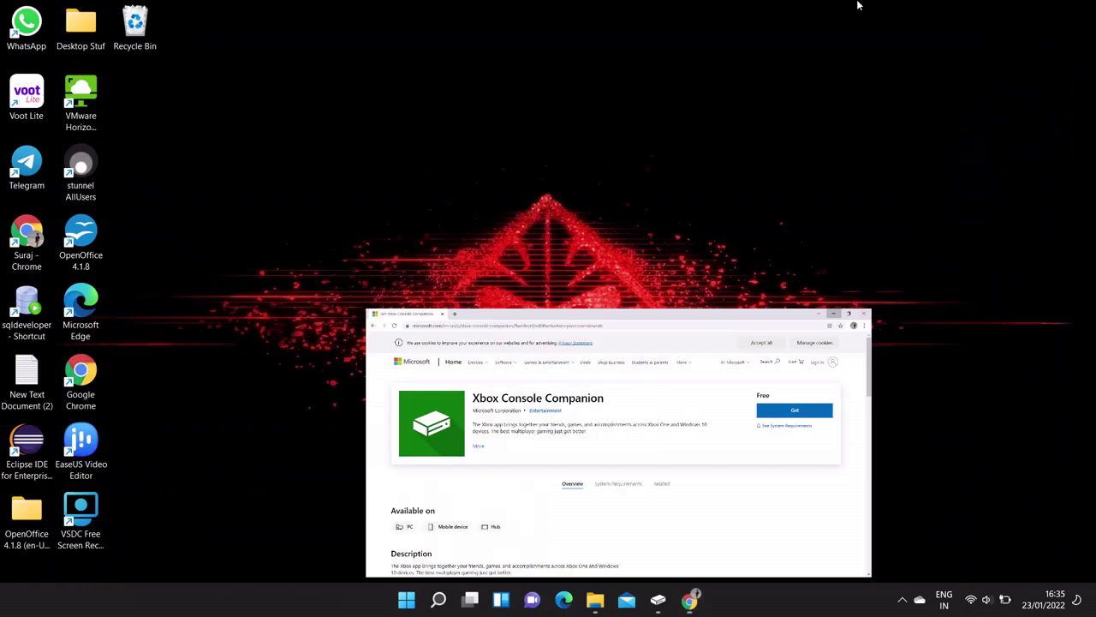
{"action": "left_click", "coordinate": [658, 602]}
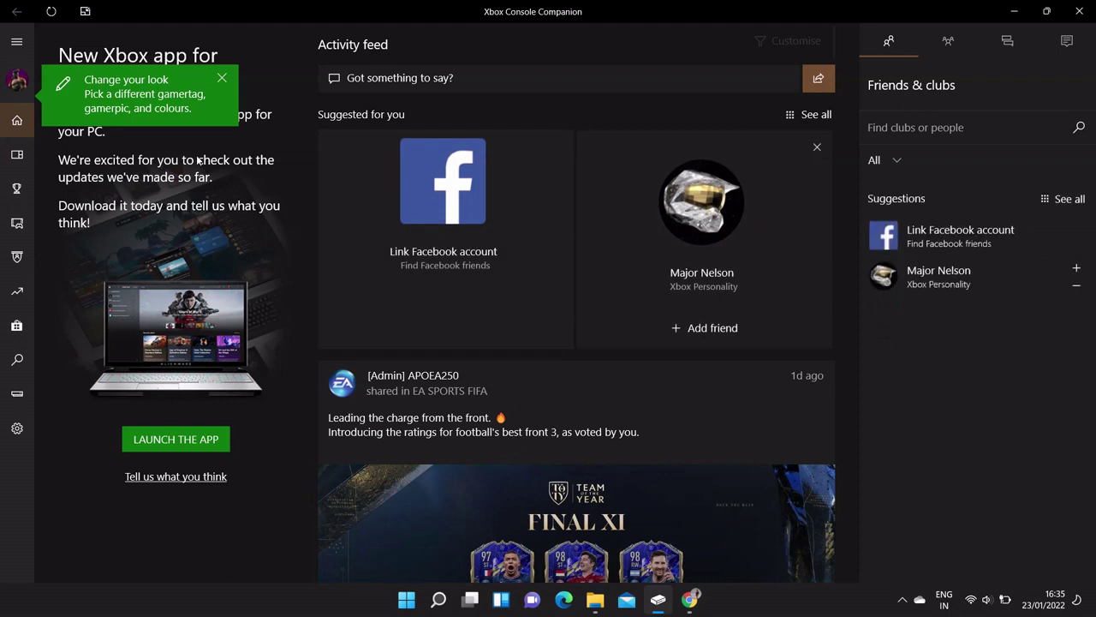
{"action": "left_click", "coordinate": [28, 81]}
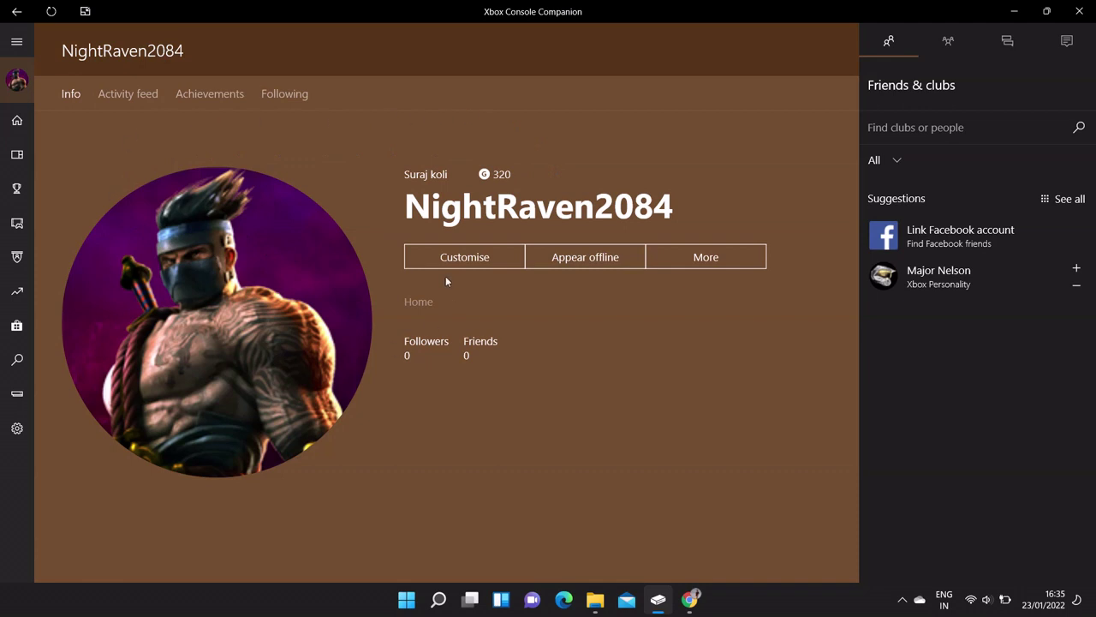
{"action": "left_click", "coordinate": [16, 393]}
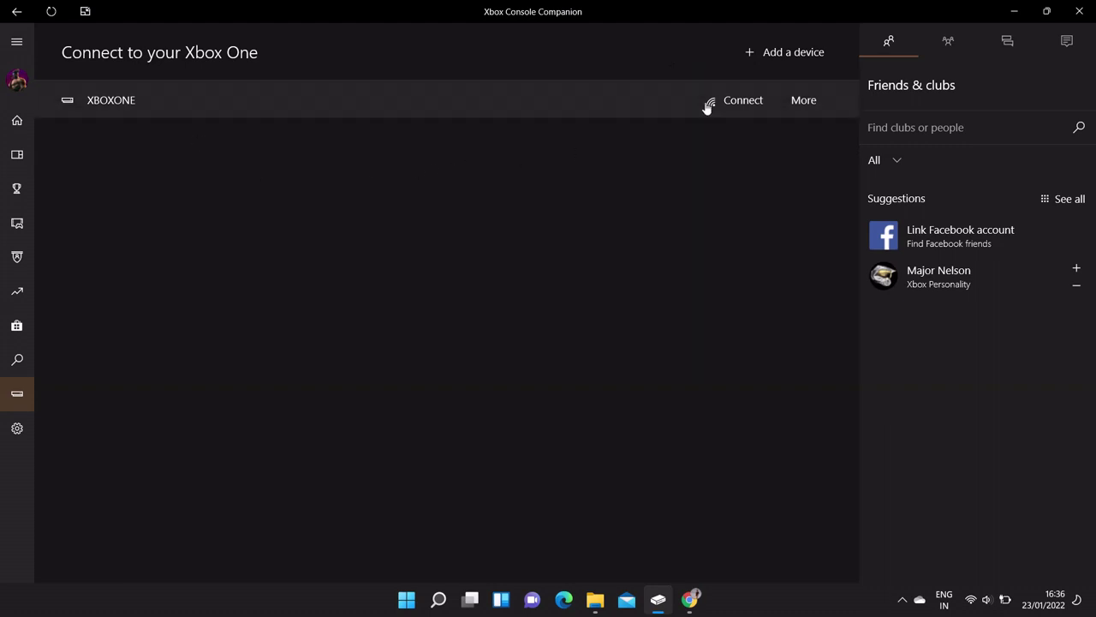
- Connect to the XBOXONE console and continue streaming despite no controller attached
{"action": "left_click", "coordinate": [743, 101]}
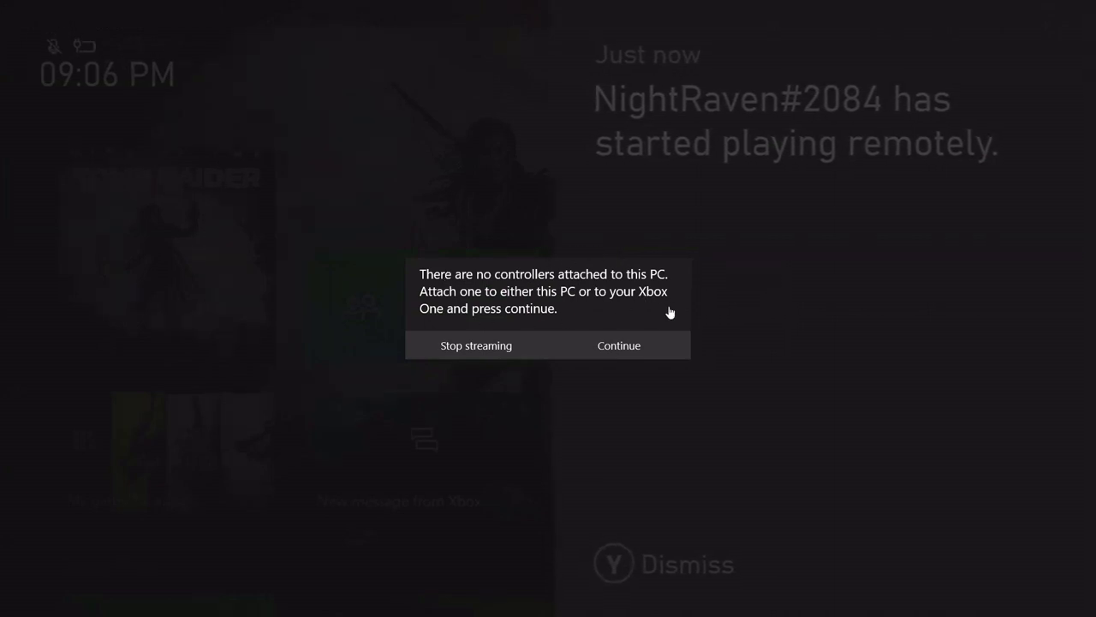
{"action": "left_click", "coordinate": [631, 348]}
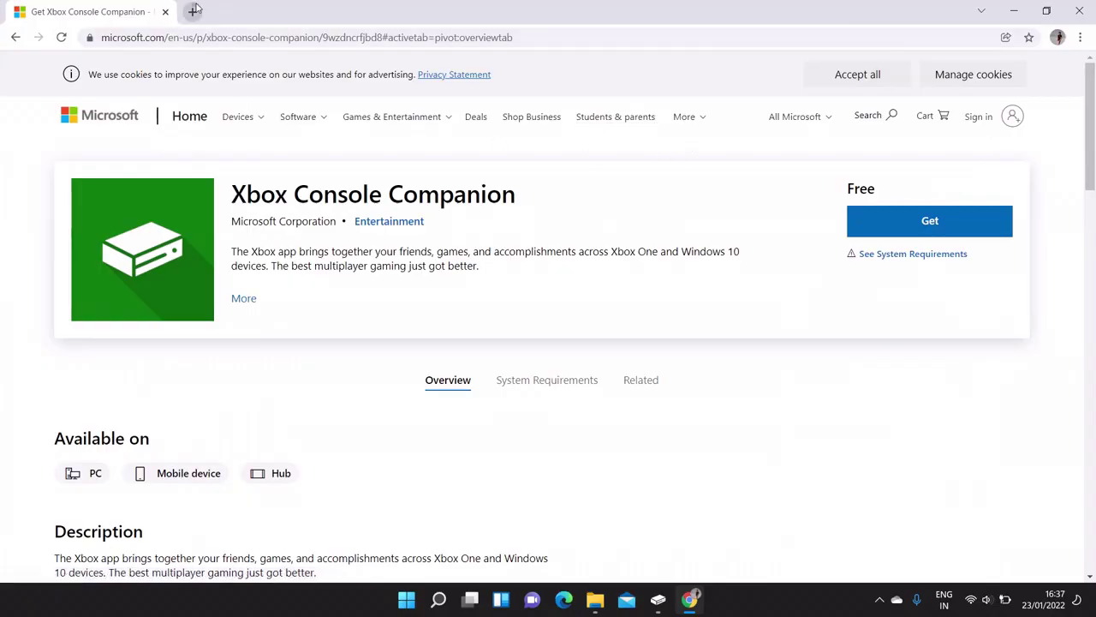
- Search for OBS Studio in a new Chrome tab, open obsproject.com, then minimise Chrome
{"action": "left_click", "coordinate": [195, 10]}
{"action": "left_click", "coordinate": [277, 31]}
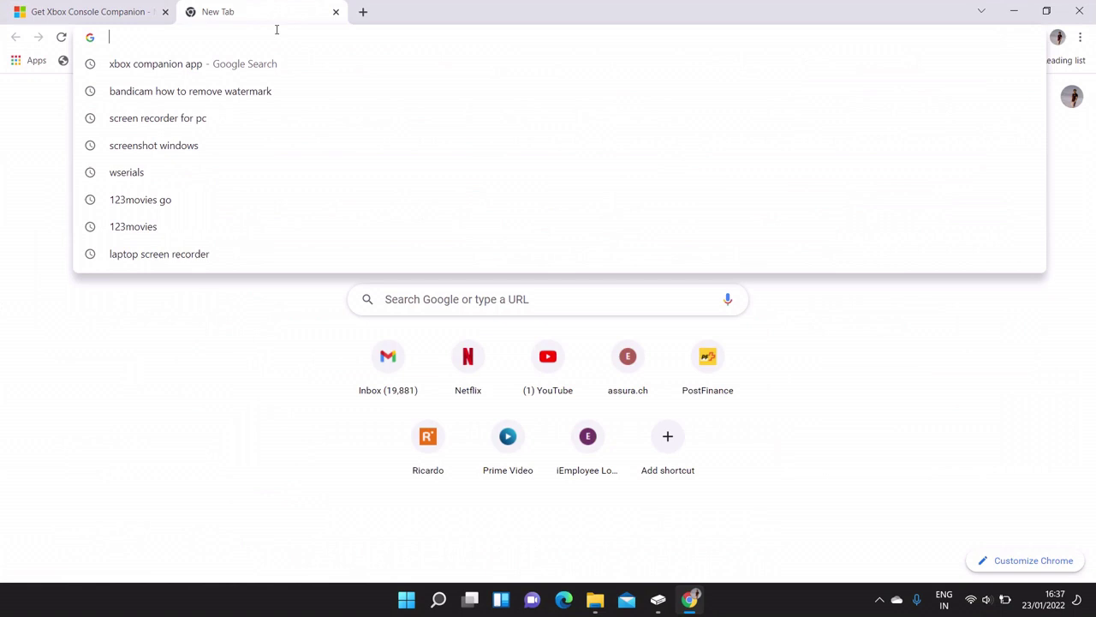
{"action": "type", "text": "o"}
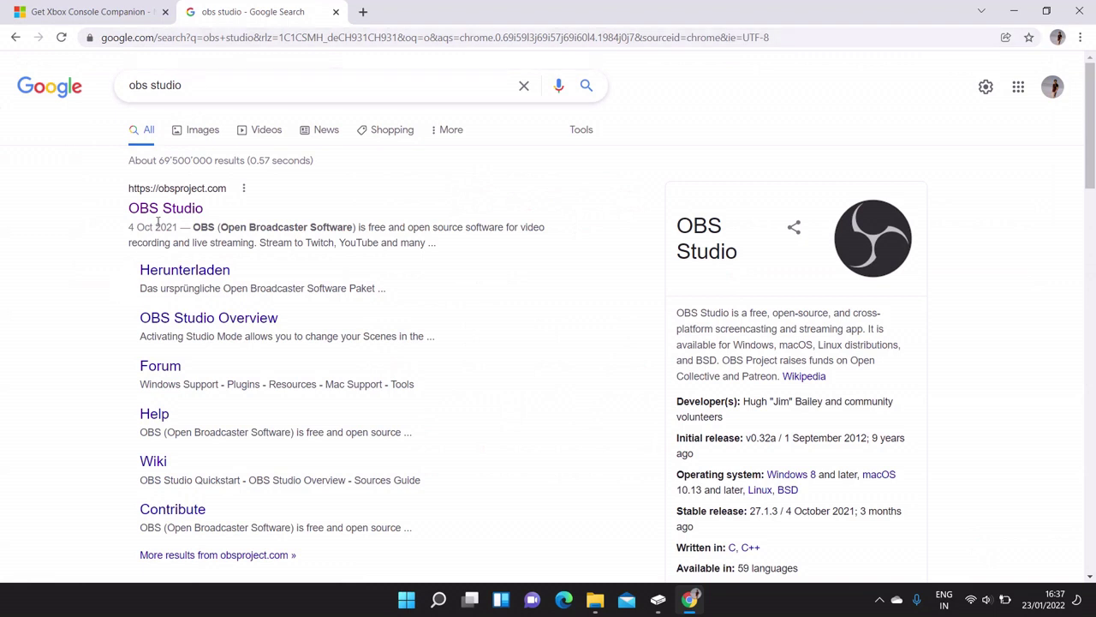
{"action": "left_click", "coordinate": [163, 210]}
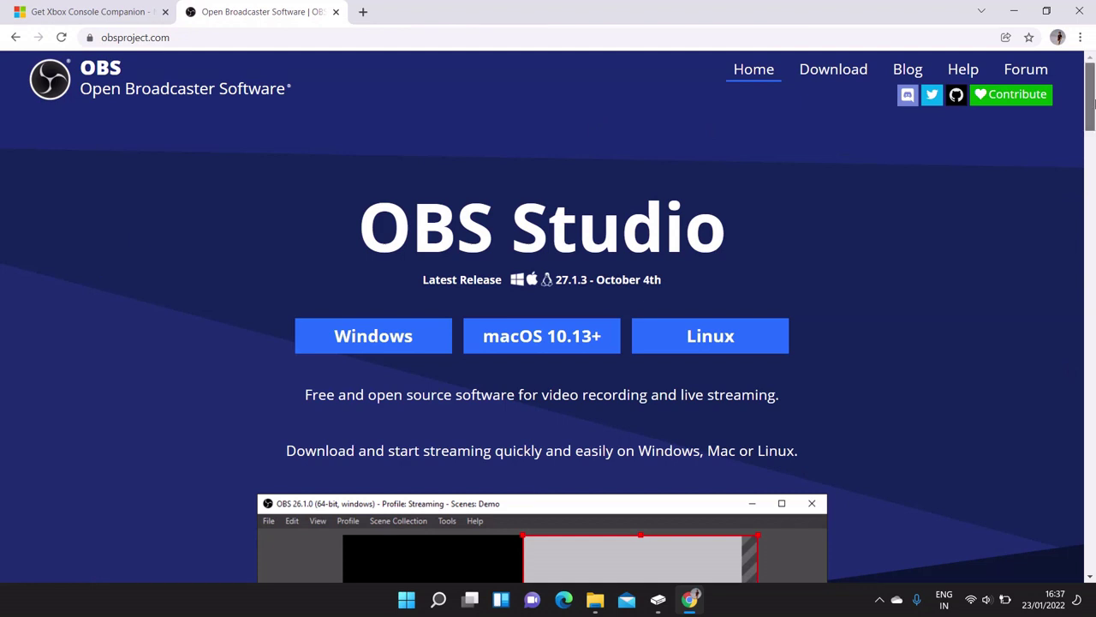
{"action": "mouse_move", "coordinate": [1091, 103]}
{"action": "left_mouse_down"}
{"action": "mouse_move", "coordinate": [1091, 254]}
{"action": "mouse_move", "coordinate": [1091, 106]}
{"action": "left_mouse_up"}
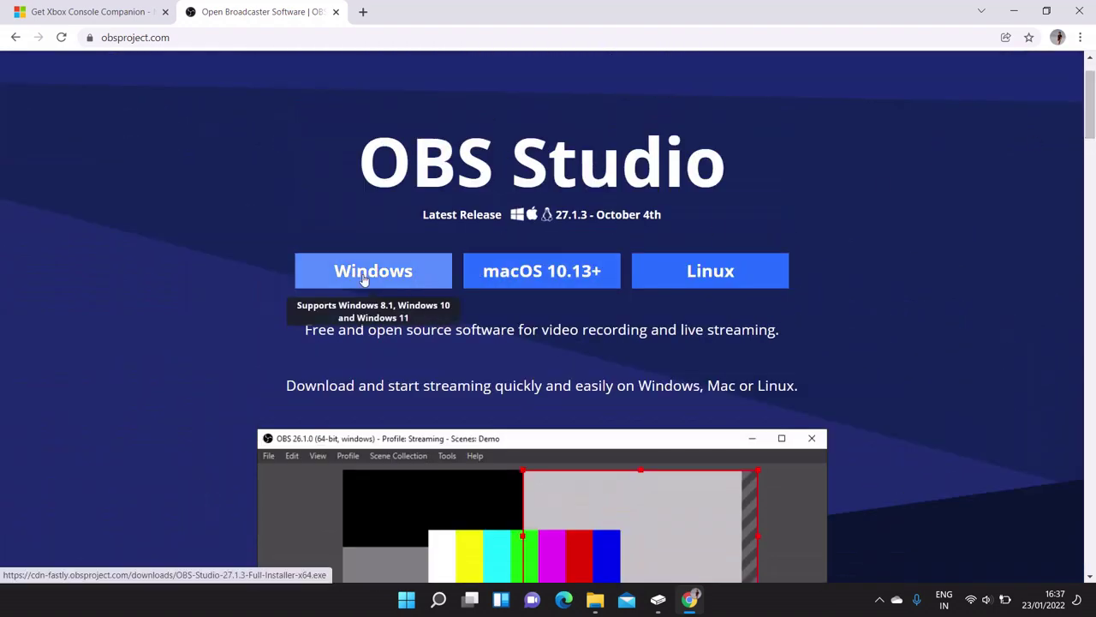
{"action": "left_click", "coordinate": [1013, 9]}
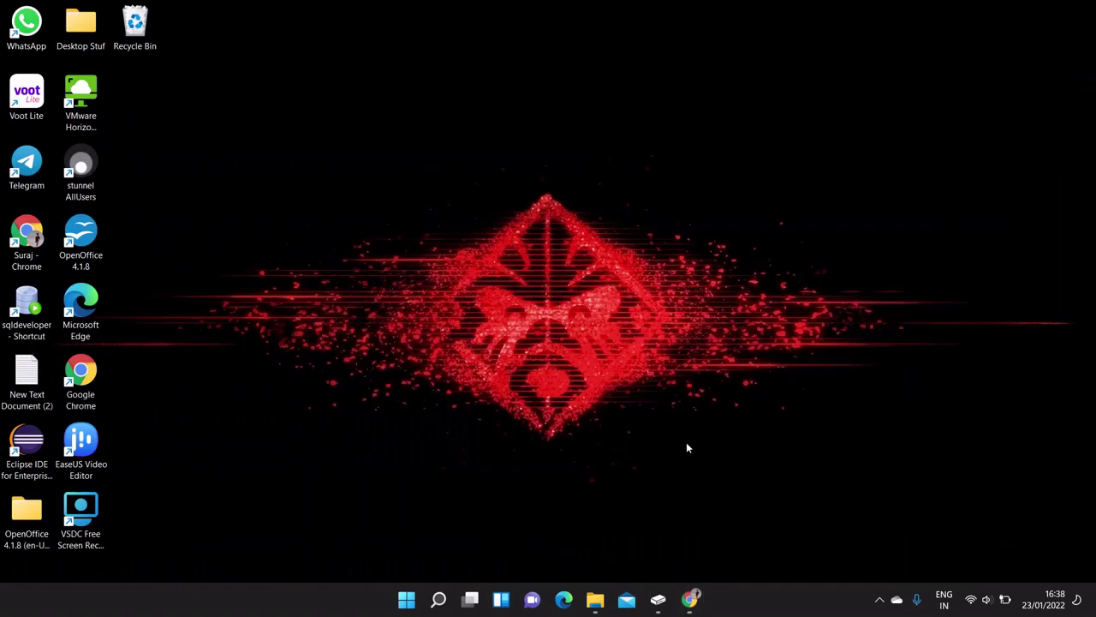
- In File Explorer, navigate to the Youtube Channel folder on Omen (D:)
{"action": "left_click", "coordinate": [602, 604]}
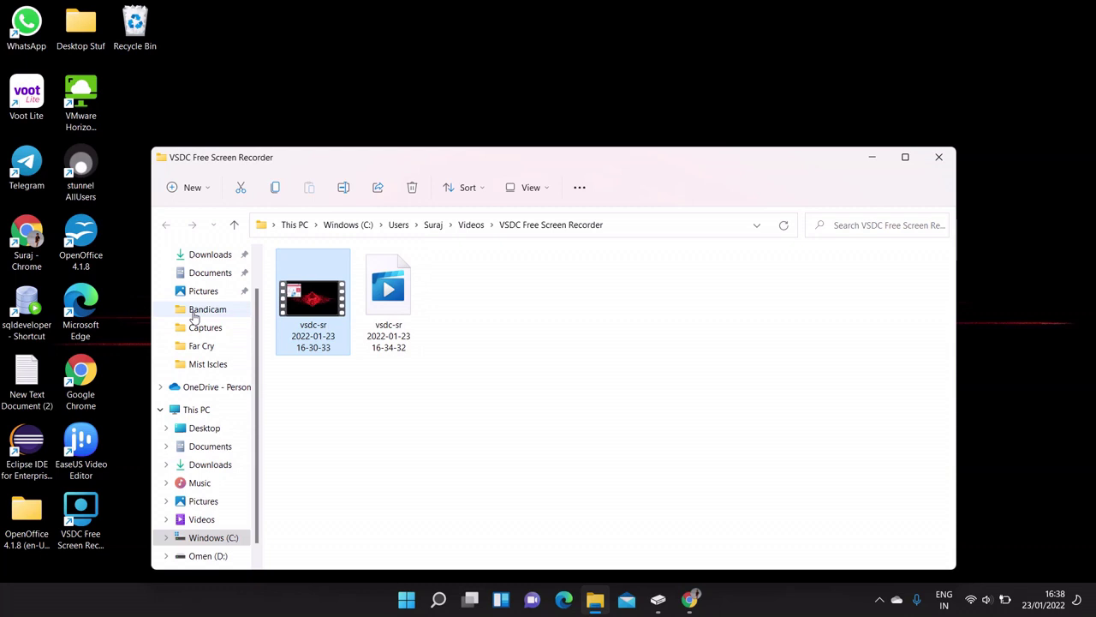
{"action": "left_click", "coordinate": [196, 312]}
{"action": "left_click", "coordinate": [368, 225]}
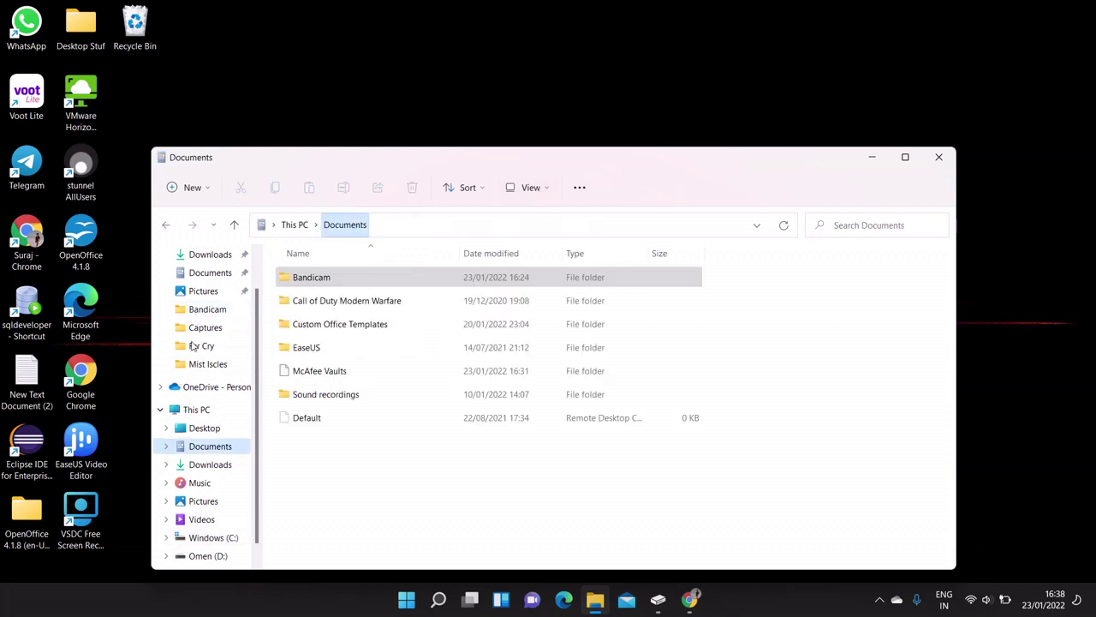
{"action": "left_click", "coordinate": [194, 345]}
{"action": "left_click", "coordinate": [346, 225]}
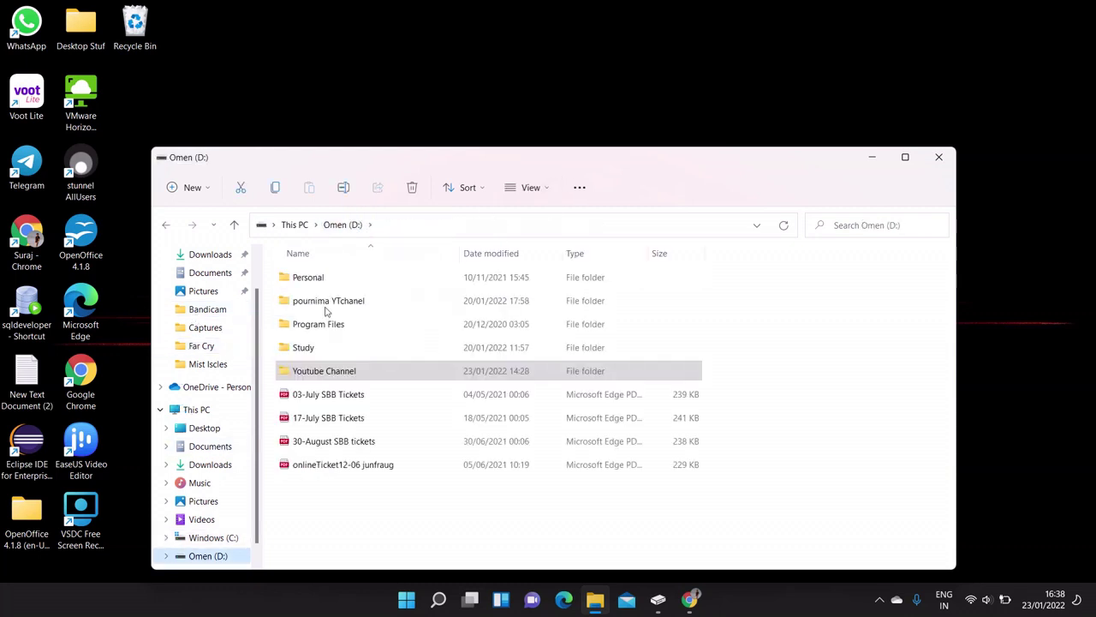
{"action": "double_click", "coordinate": [301, 370]}
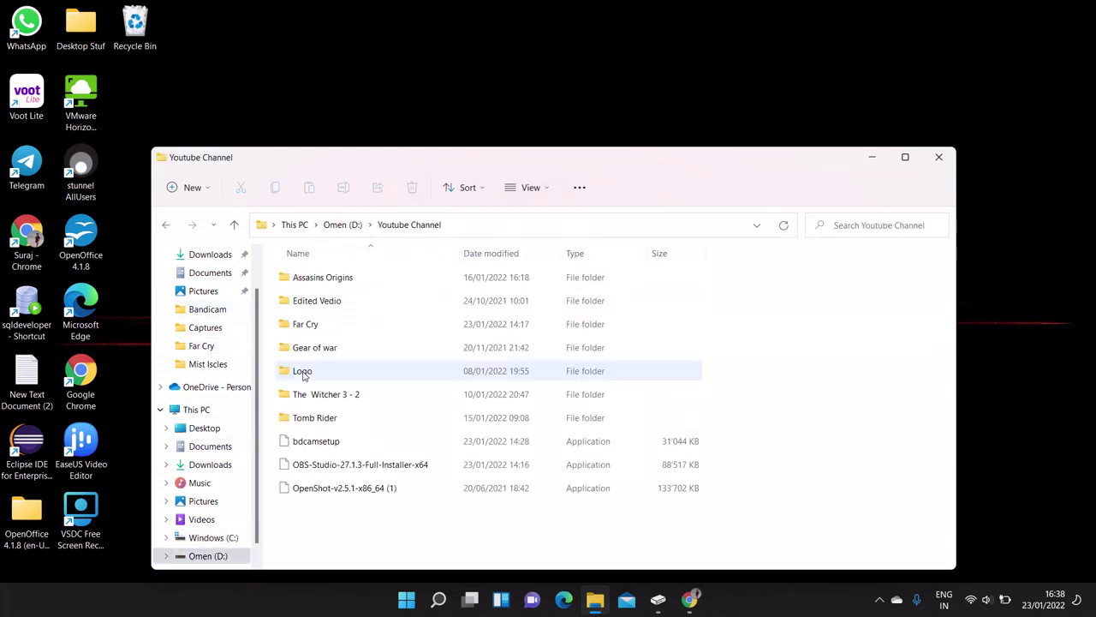
- Install OBS Studio 27.1.3 with default settings, with Launch unticked at the finish
{"action": "double_click", "coordinate": [346, 465]}
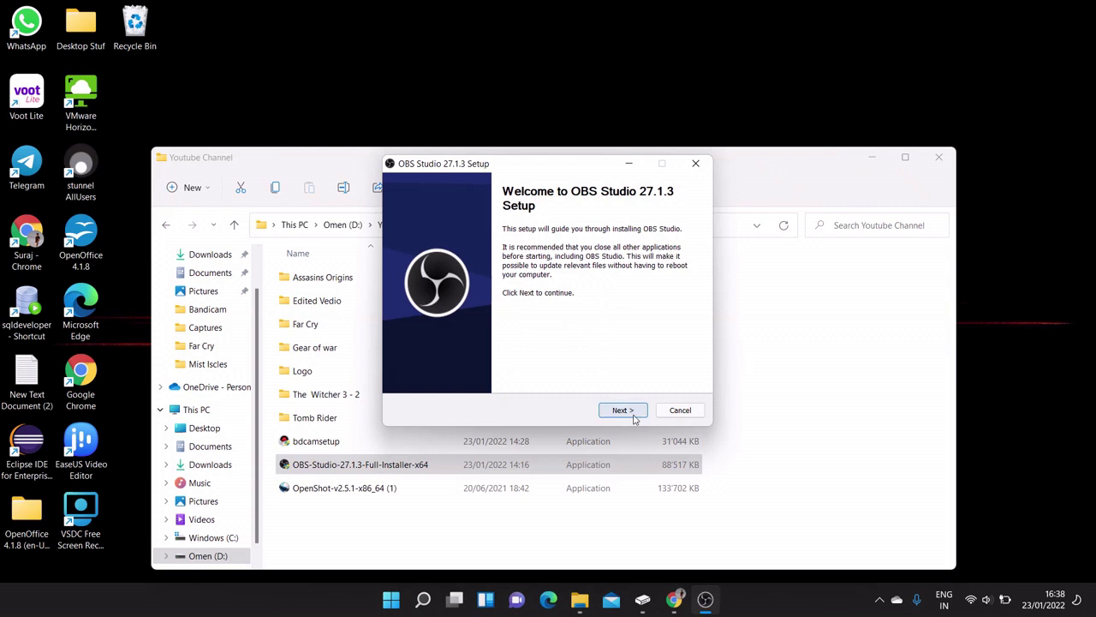
{"action": "left_click", "coordinate": [632, 411]}
{"action": "left_click", "coordinate": [632, 411]}
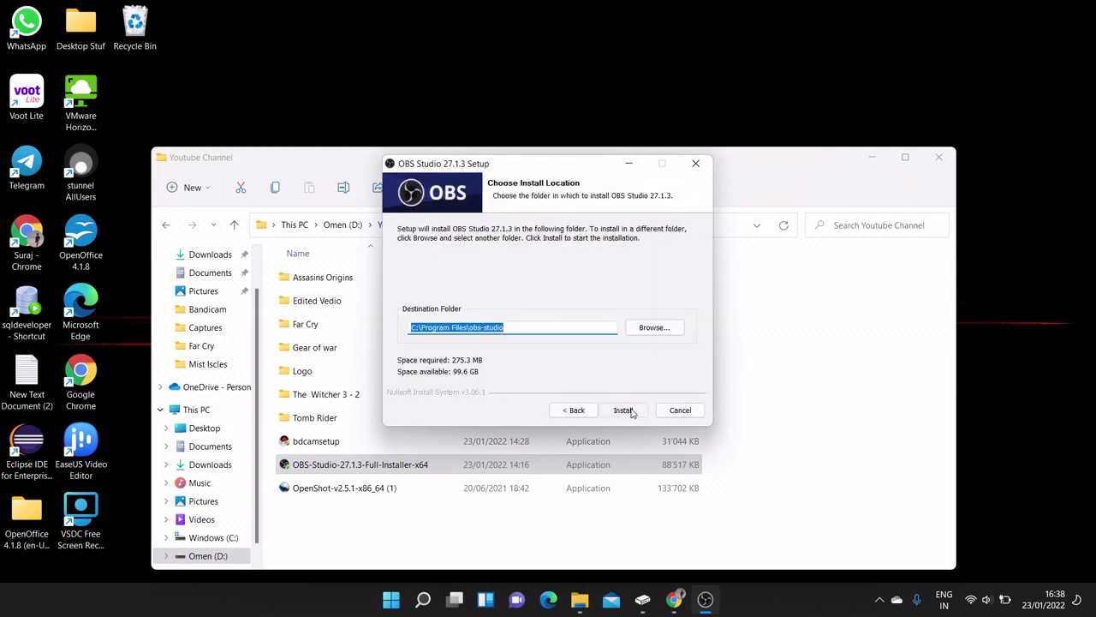
{"action": "left_click", "coordinate": [887, 158]}
{"action": "left_click", "coordinate": [627, 411]}
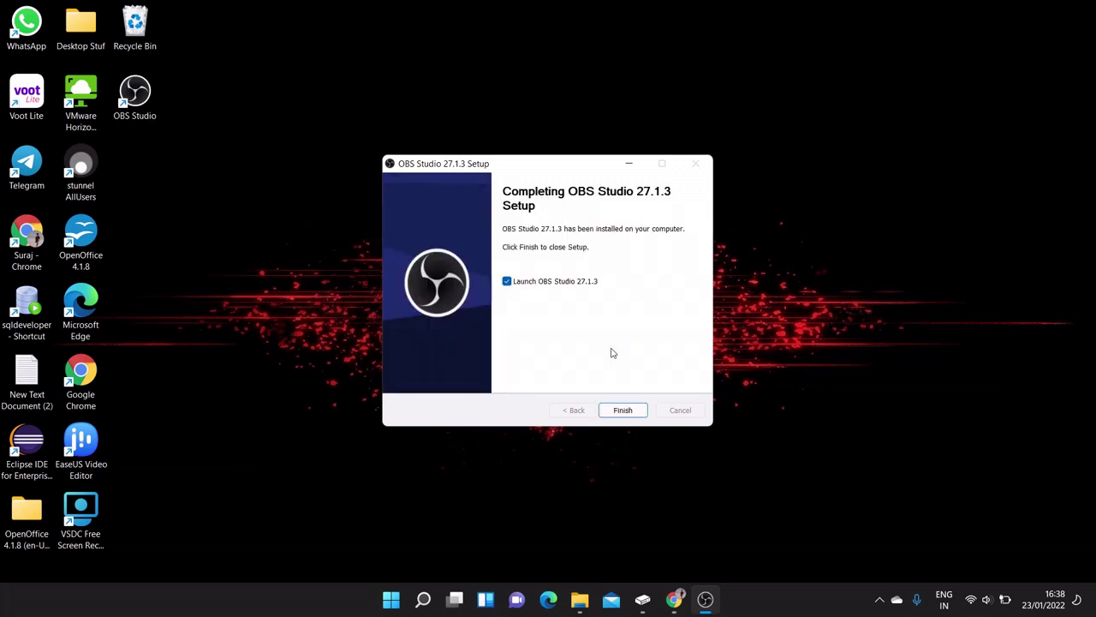
{"action": "left_click", "coordinate": [507, 282]}
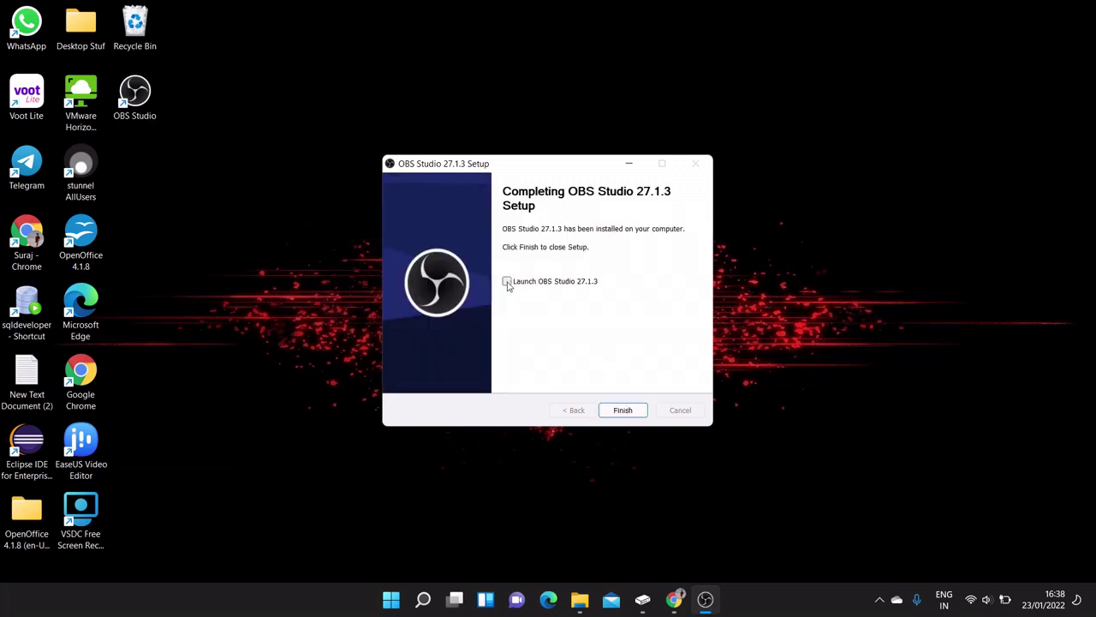
{"action": "left_click", "coordinate": [624, 411]}
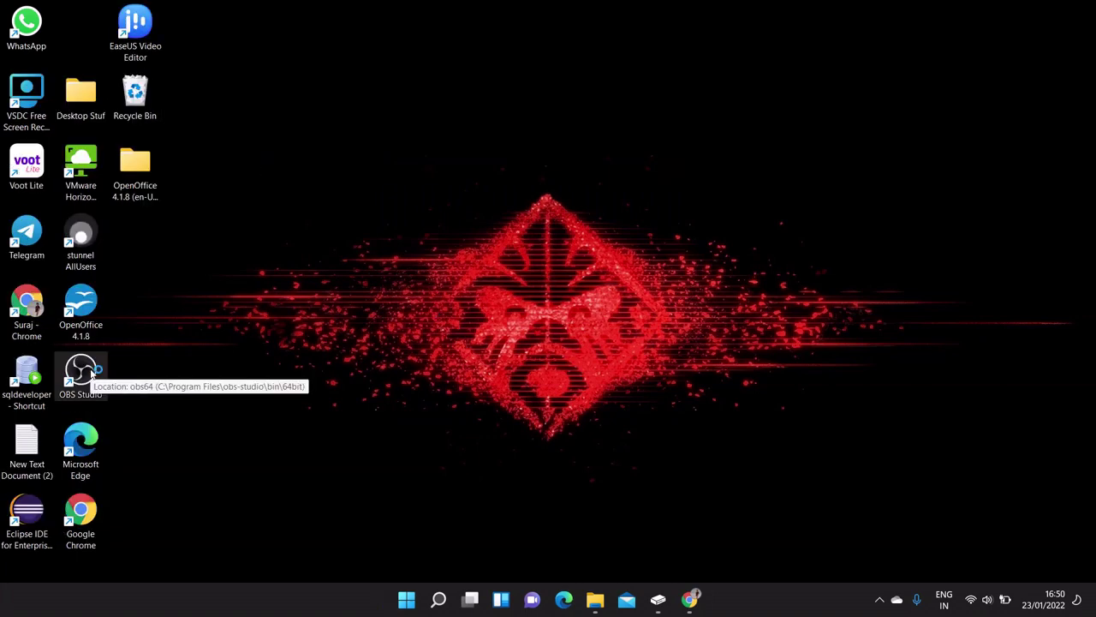
- Launch OBS Studio and accept streaming use and default video settings in the Auto-Configuration Wizard
{"action": "double_click", "coordinate": [80, 370]}
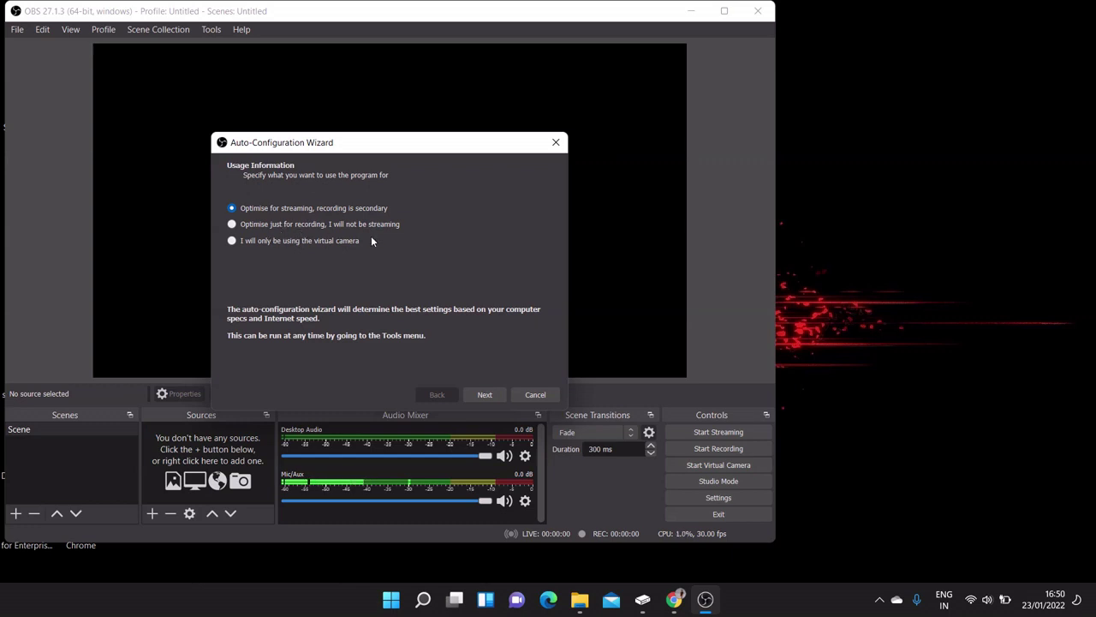
{"action": "left_click", "coordinate": [484, 394]}
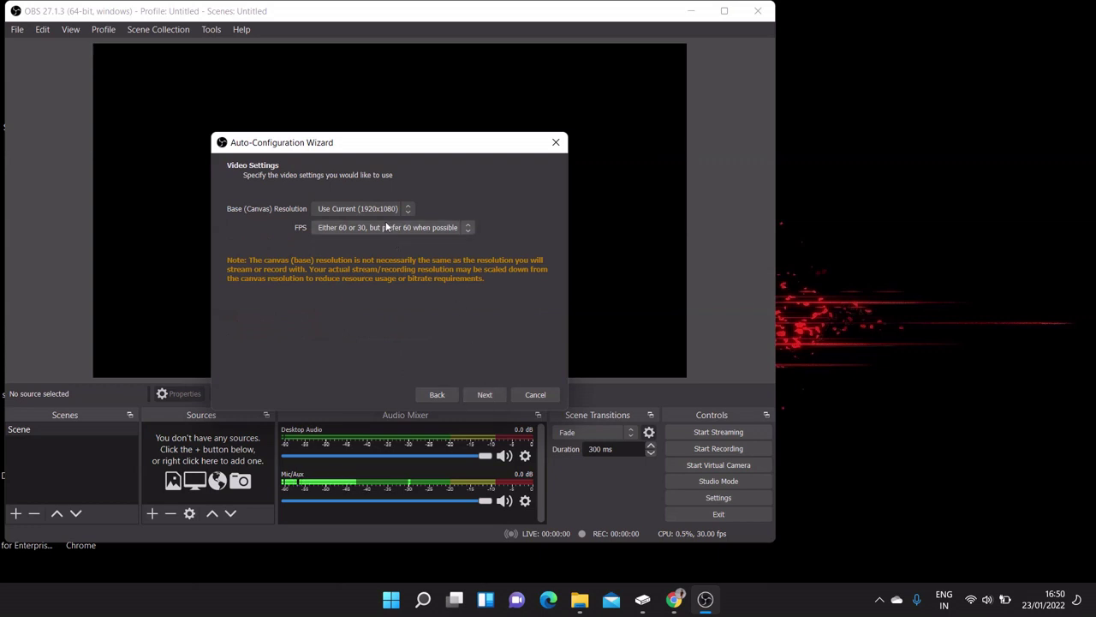
{"action": "left_click", "coordinate": [484, 394]}
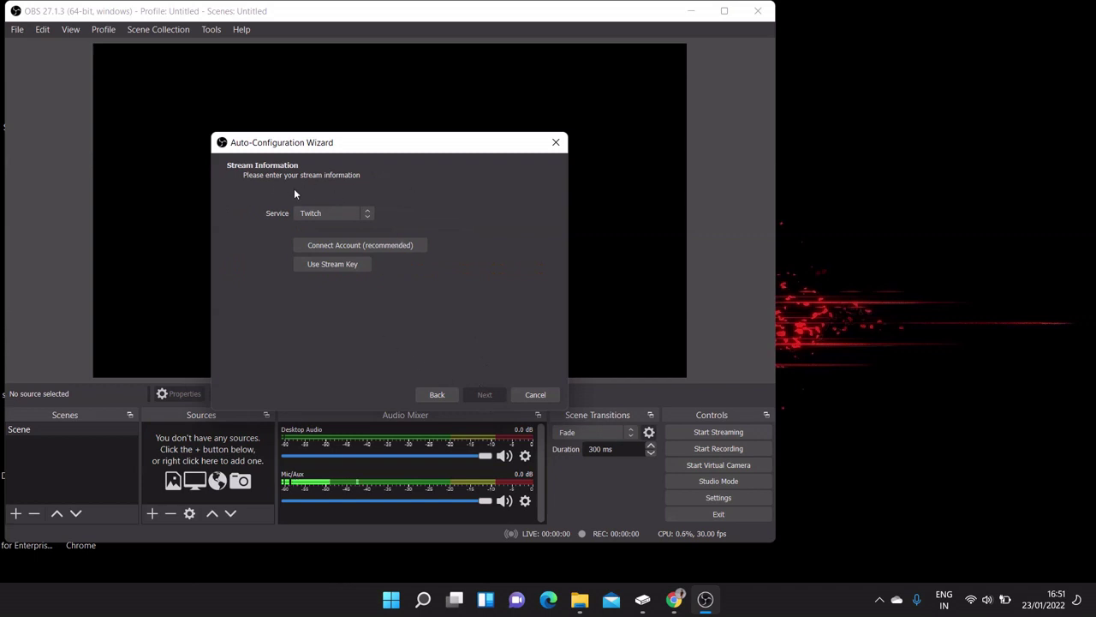
- Choose YouTube - RTMPS as the streaming service and start Connect Account
{"action": "left_click", "coordinate": [368, 215]}
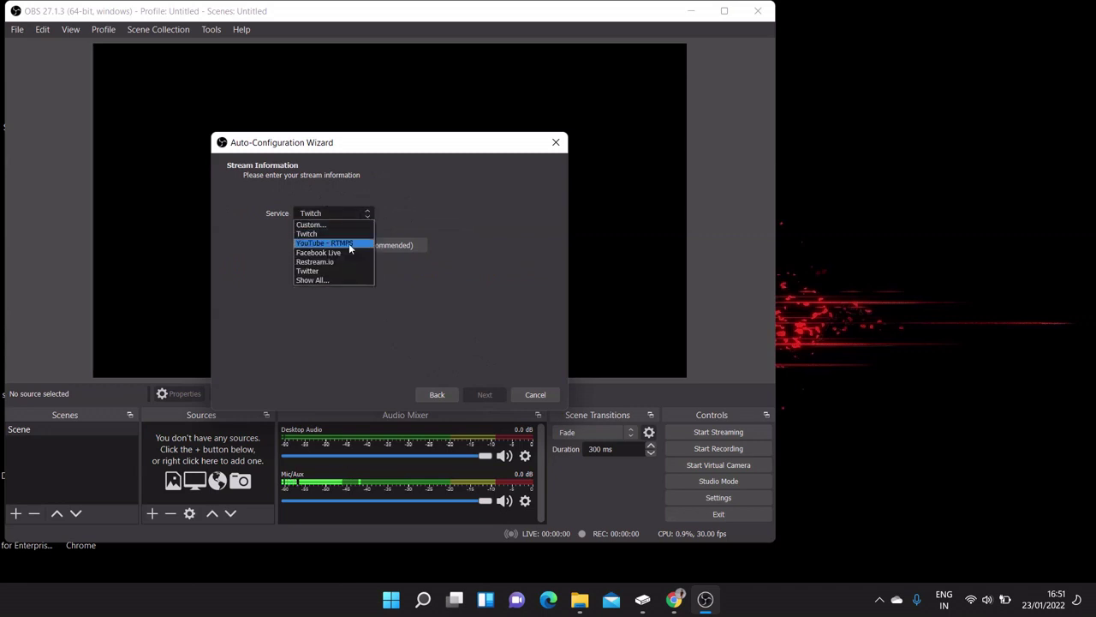
{"action": "left_click", "coordinate": [349, 245]}
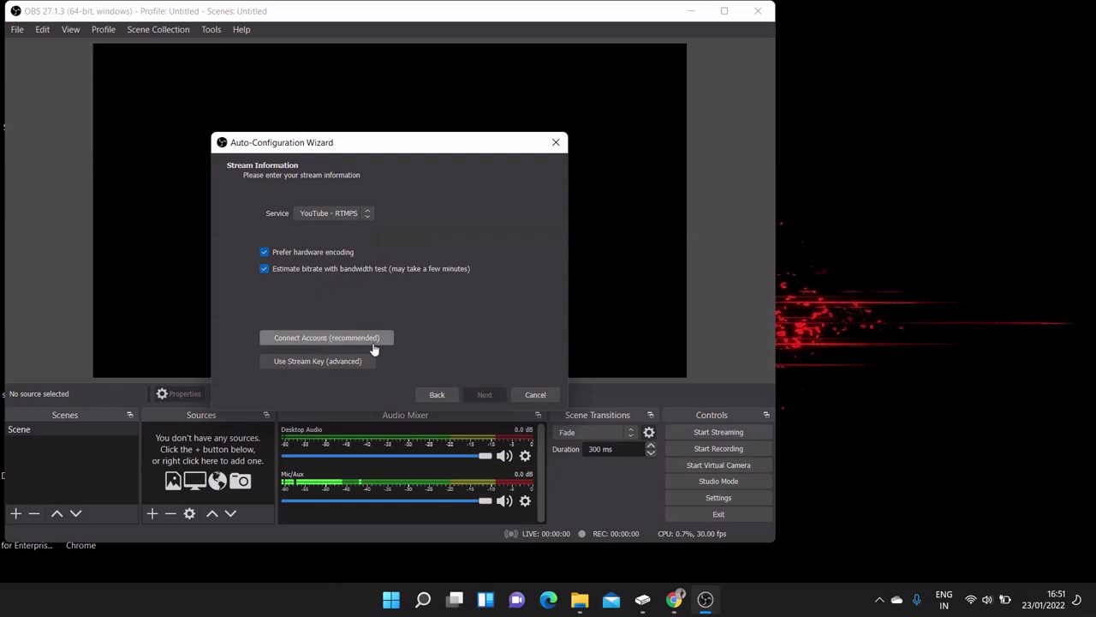
{"action": "left_click", "coordinate": [335, 340]}
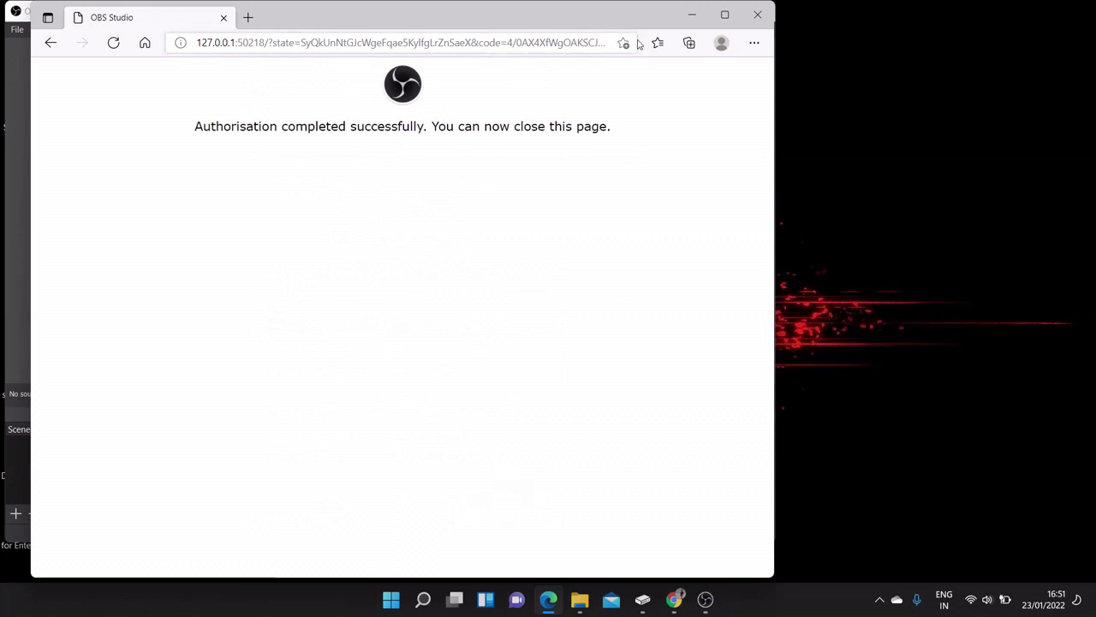
- Close the Edge window once 'Authorisation completed successfully' appears
{"action": "left_click", "coordinate": [758, 17]}
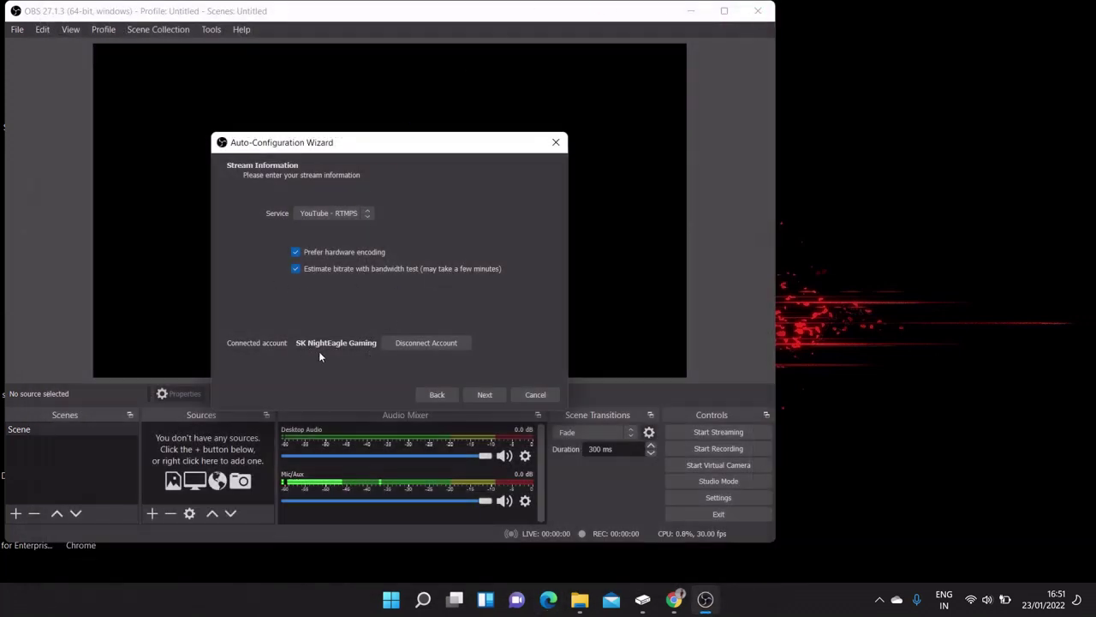
- Apply the wizard's 1920x1080, 60 FPS, 10000-bitrate settings, close the chat dock, and maximize OBS
{"action": "left_click", "coordinate": [485, 395]}
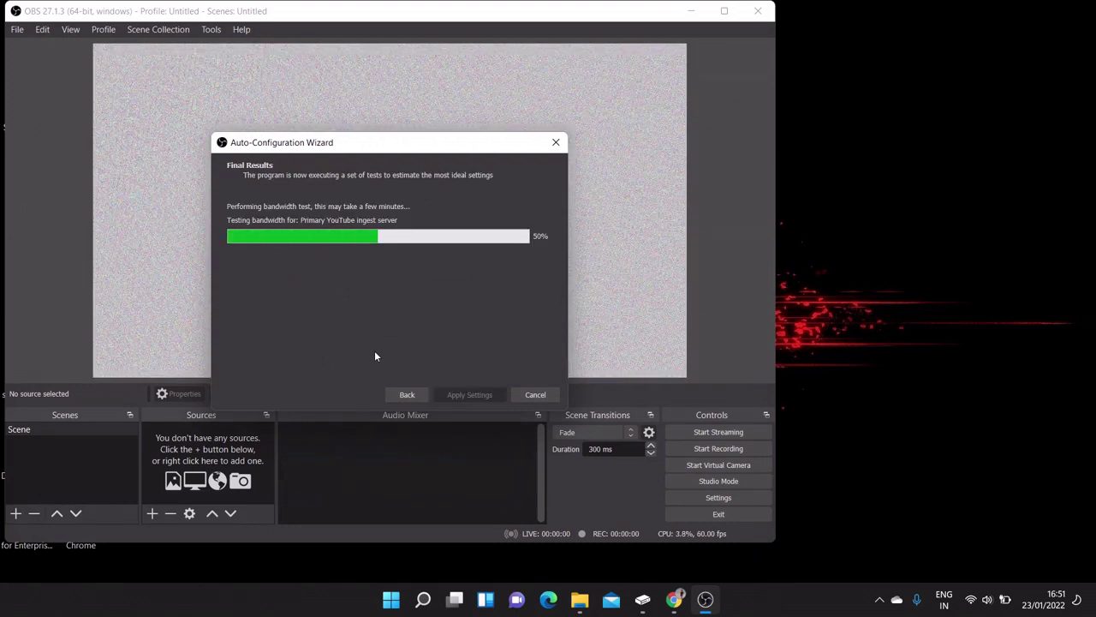
{"action": "left_click", "coordinate": [470, 393]}
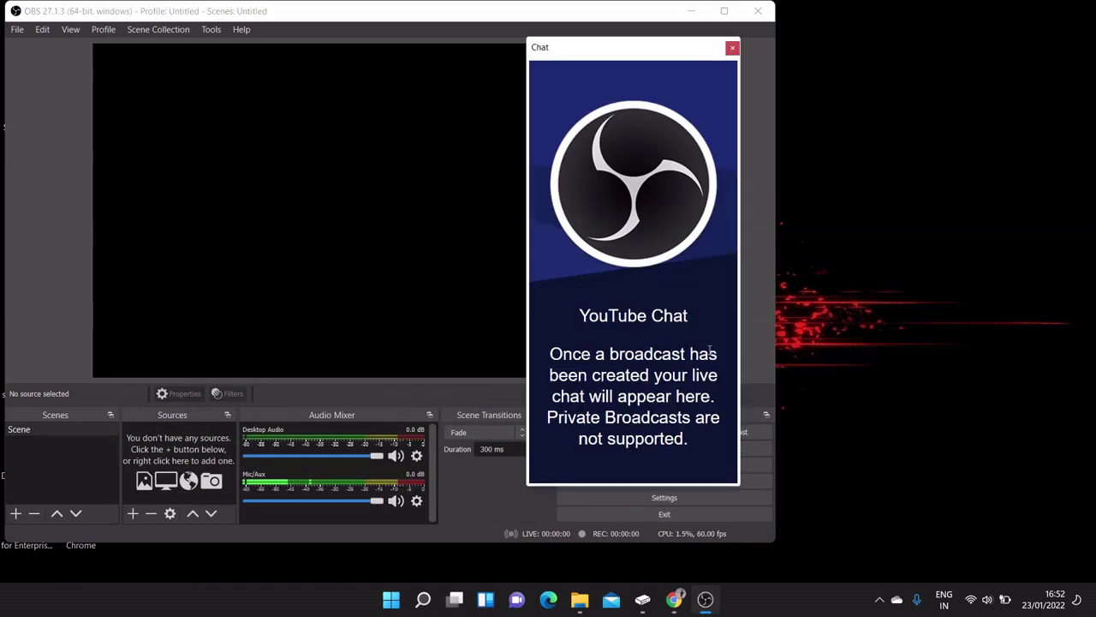
{"action": "left_click", "coordinate": [731, 49]}
{"action": "key", "text": "Return"}
{"action": "left_click", "coordinate": [723, 11]}
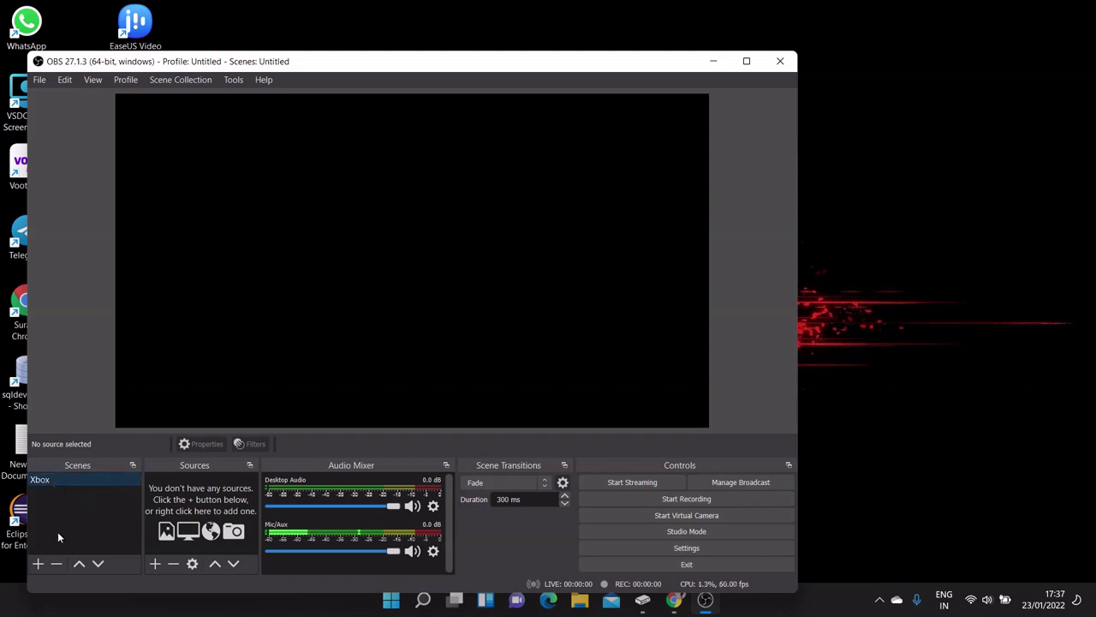
- Add a second scene named 'Xbox Stream' below the Xbox scene
{"action": "left_click", "coordinate": [39, 564]}
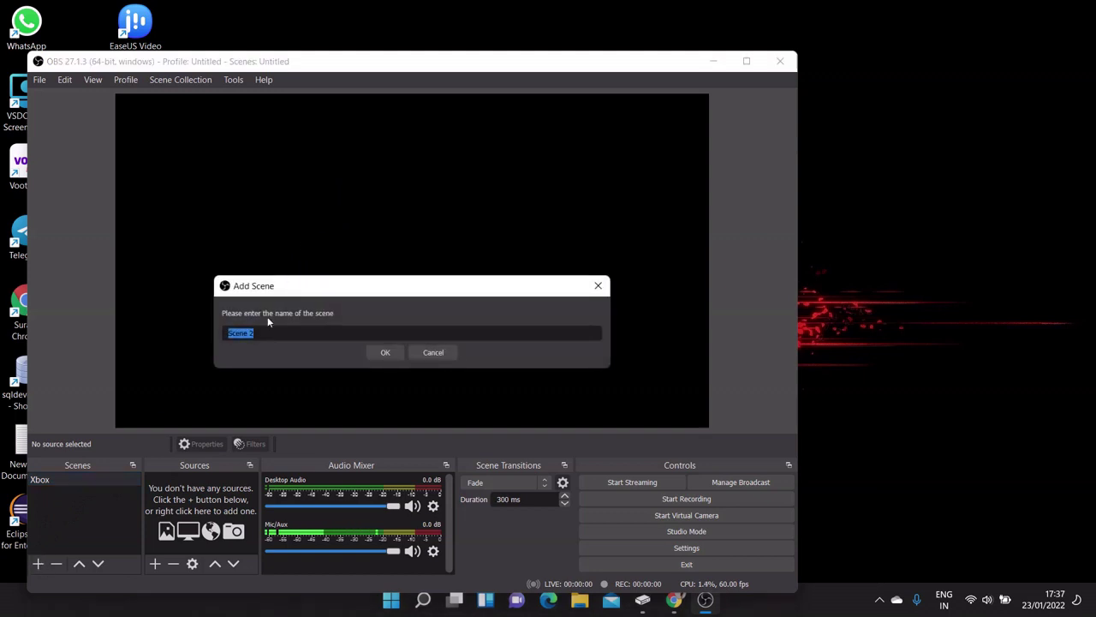
{"action": "left_click", "coordinate": [263, 334]}
{"action": "left_click_drag", "start_coordinate": [263, 336], "coordinate": [186, 334]}
{"action": "type", "text": "Xbox Stream"}
{"action": "left_click", "coordinate": [380, 353]}
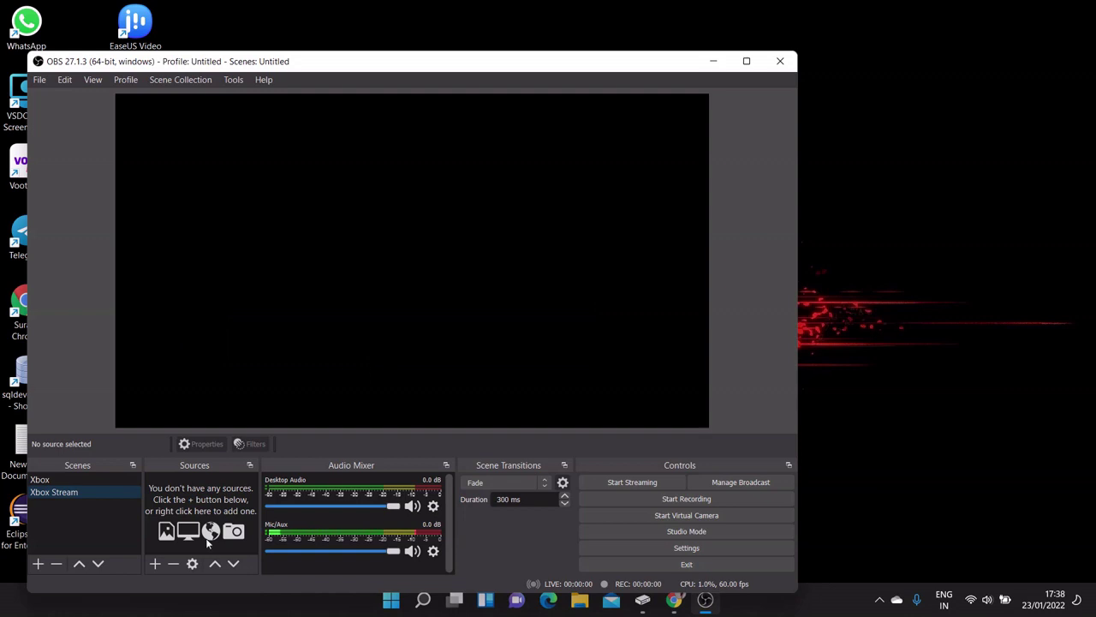
{"action": "left_click", "coordinate": [155, 563]}
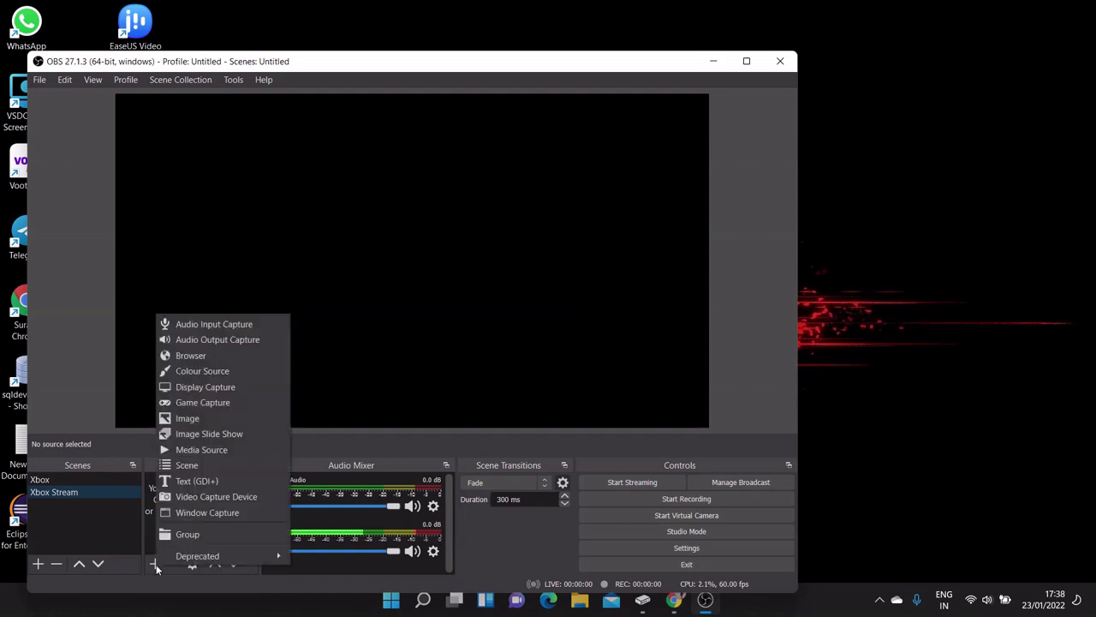
- Add a Window Capture of [XboxApp.exe]: Xbox Console Companion with Automatic capture method, then bring that window forward
{"action": "left_click", "coordinate": [219, 517]}
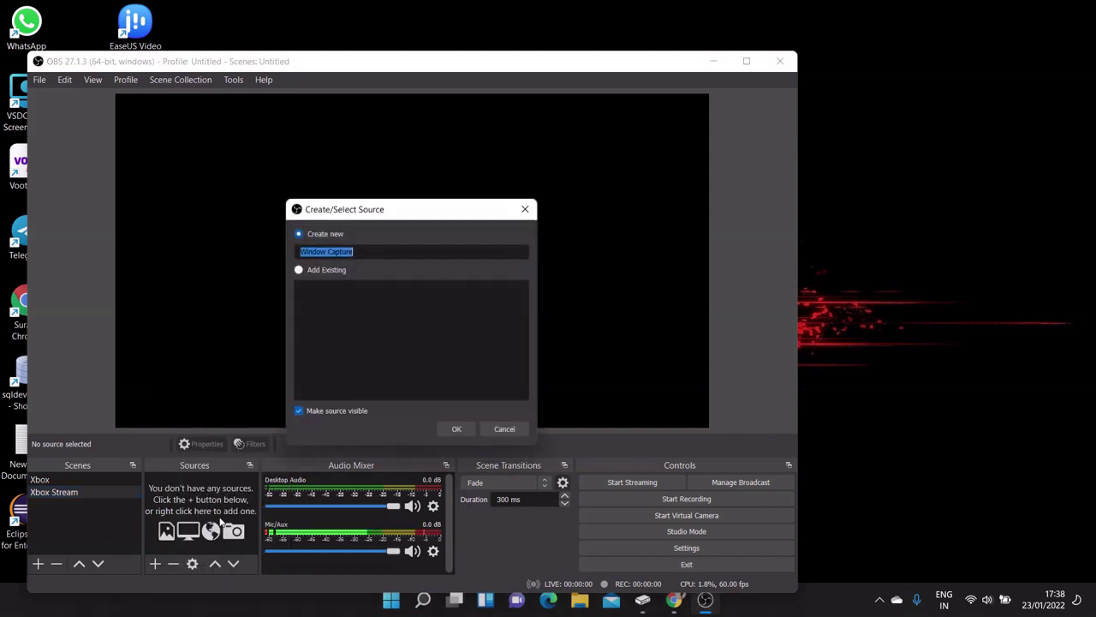
{"action": "left_click", "coordinate": [455, 429]}
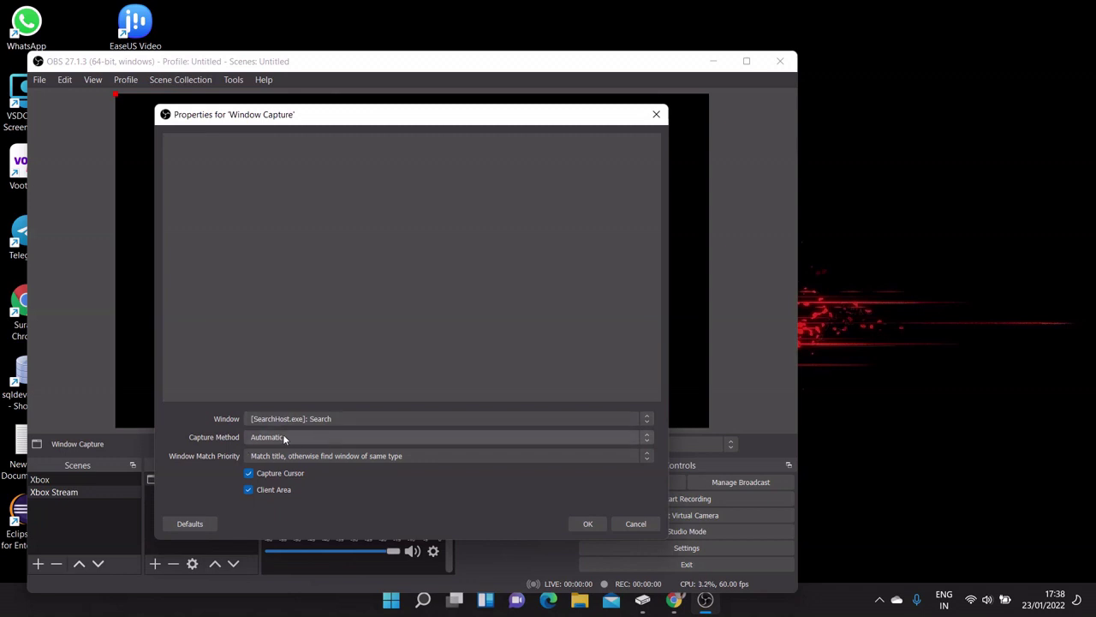
{"action": "left_click", "coordinate": [355, 419]}
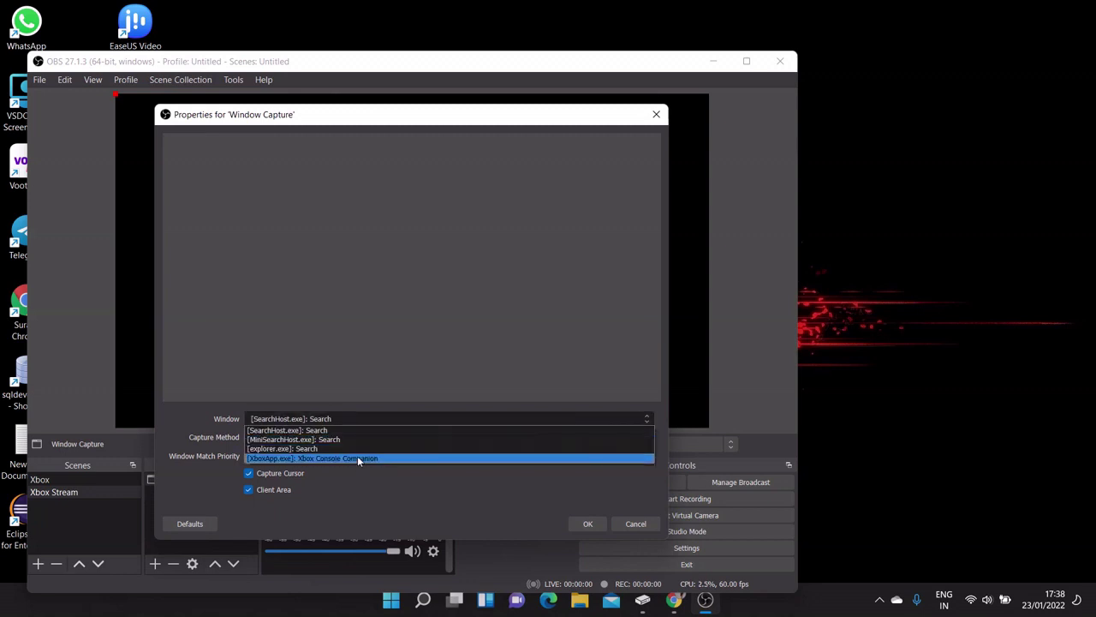
{"action": "left_click", "coordinate": [358, 459]}
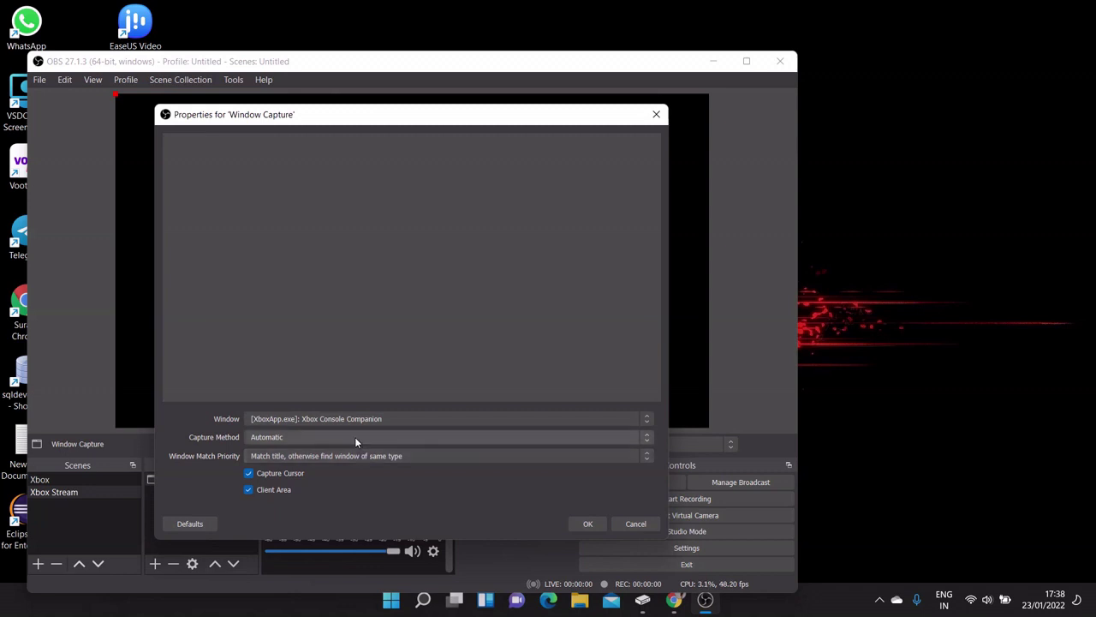
{"action": "left_click", "coordinate": [356, 438]}
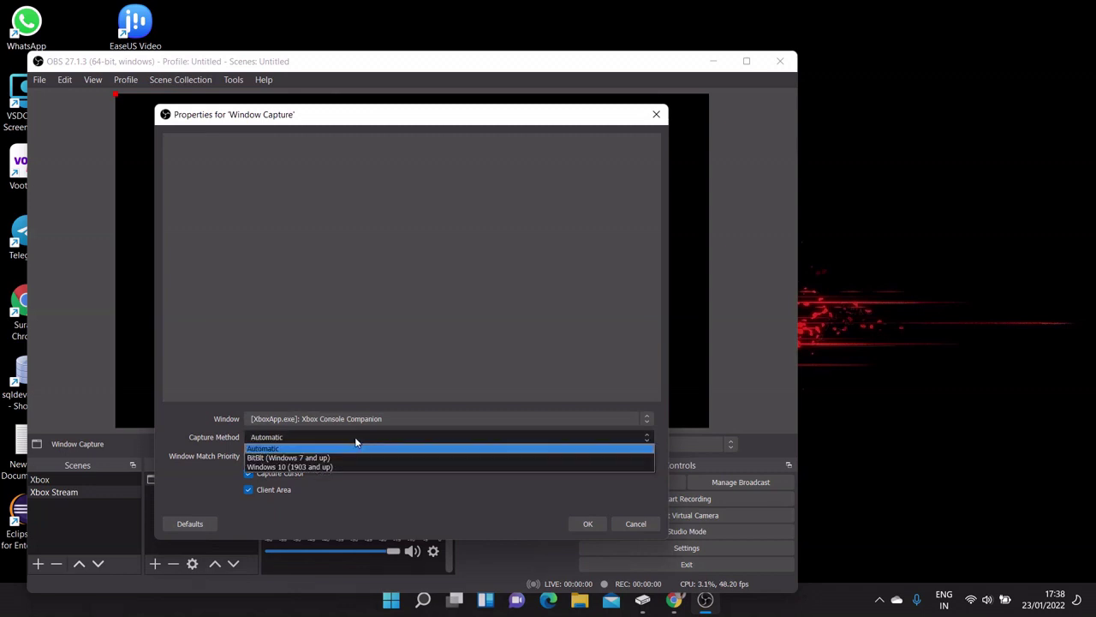
{"action": "left_click", "coordinate": [364, 446]}
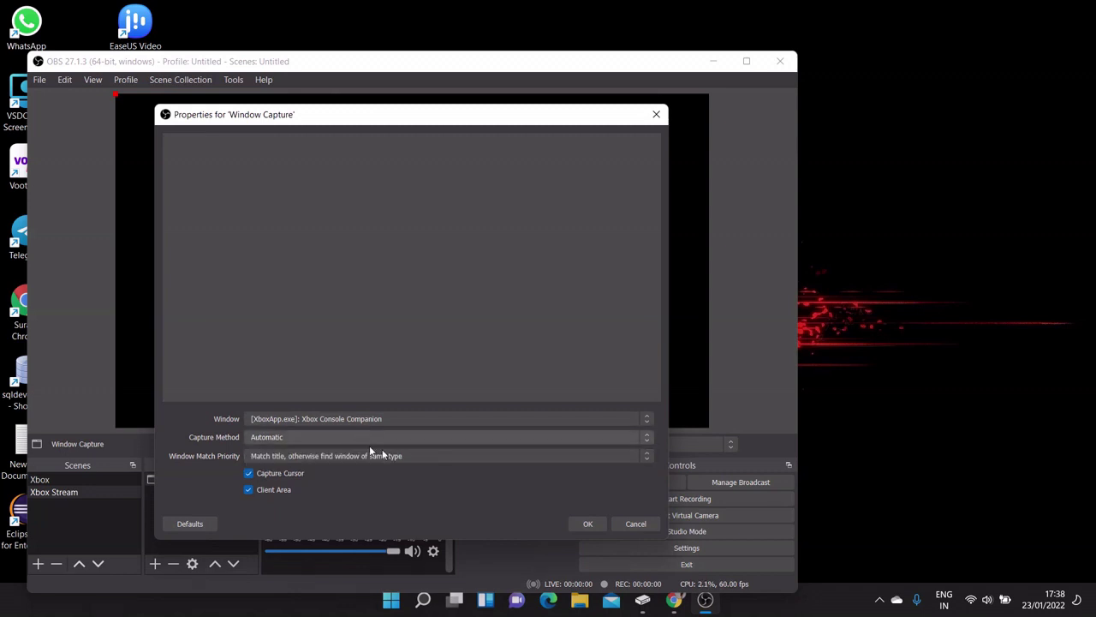
{"action": "left_click", "coordinate": [584, 523]}
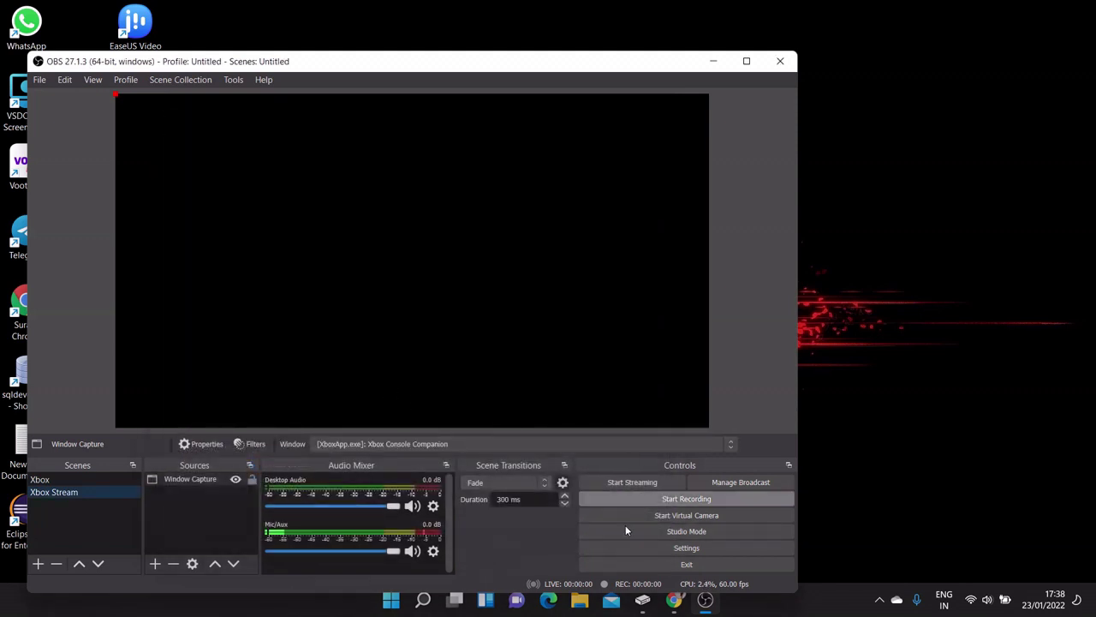
{"action": "left_click", "coordinate": [648, 608]}
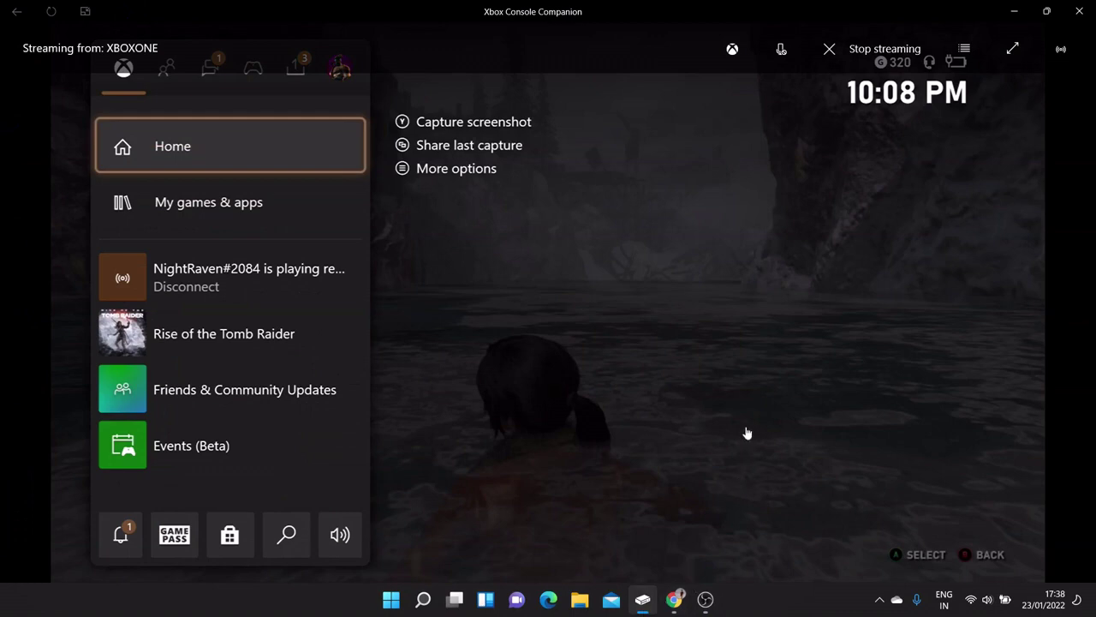
- Put the Xbox console stream in full screen, then switch back to OBS to check the capture
{"action": "left_click", "coordinate": [1013, 48]}
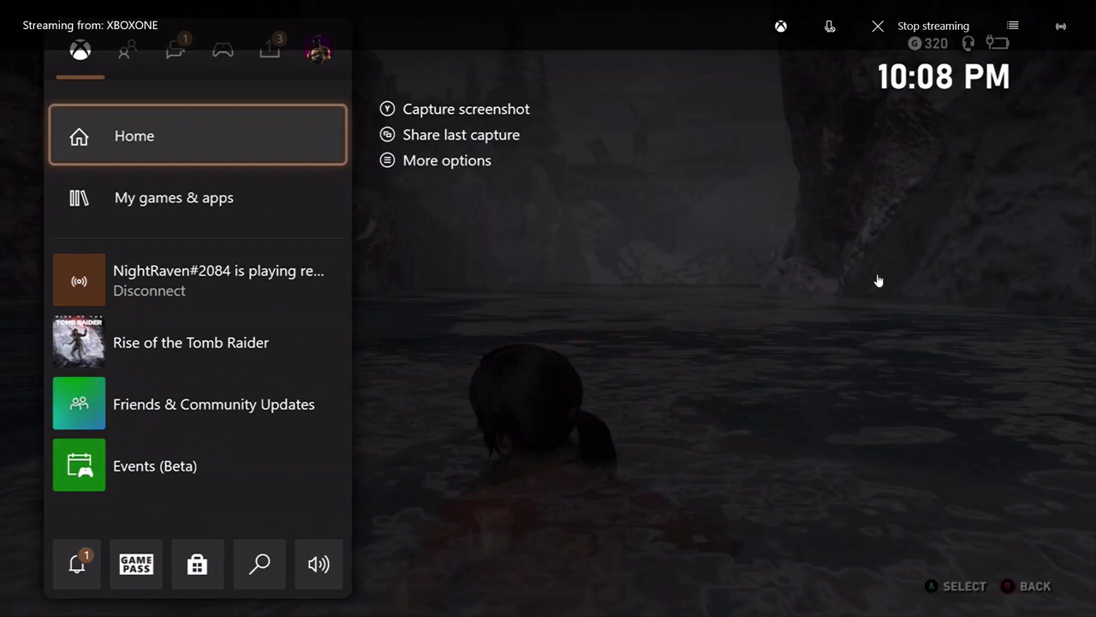
{"action": "left_click", "coordinate": [1013, 26]}
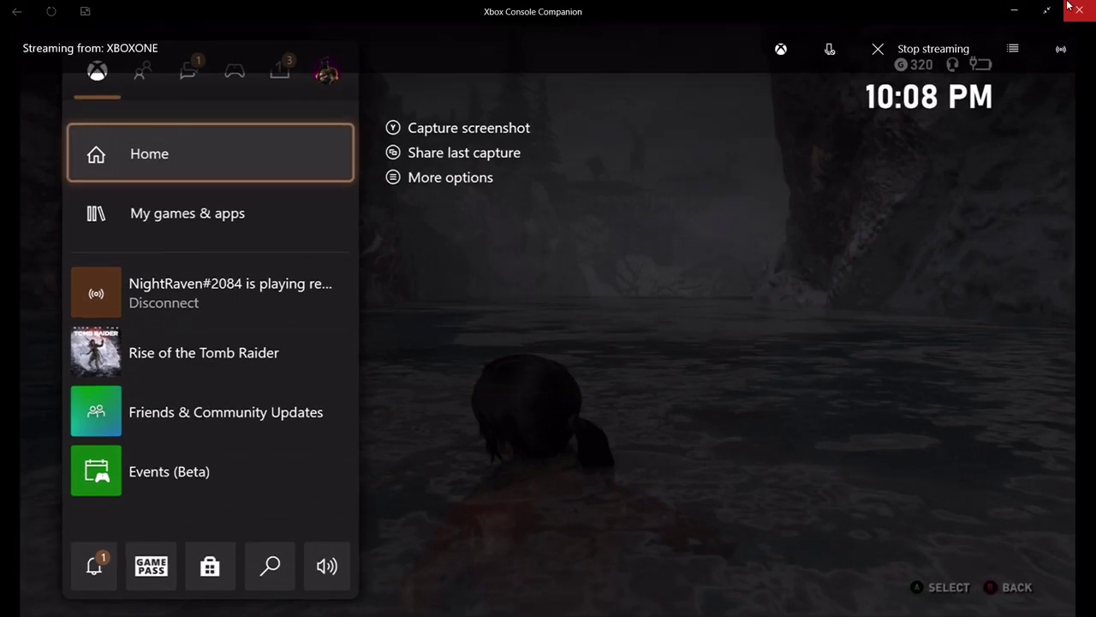
{"action": "left_click", "coordinate": [1046, 12]}
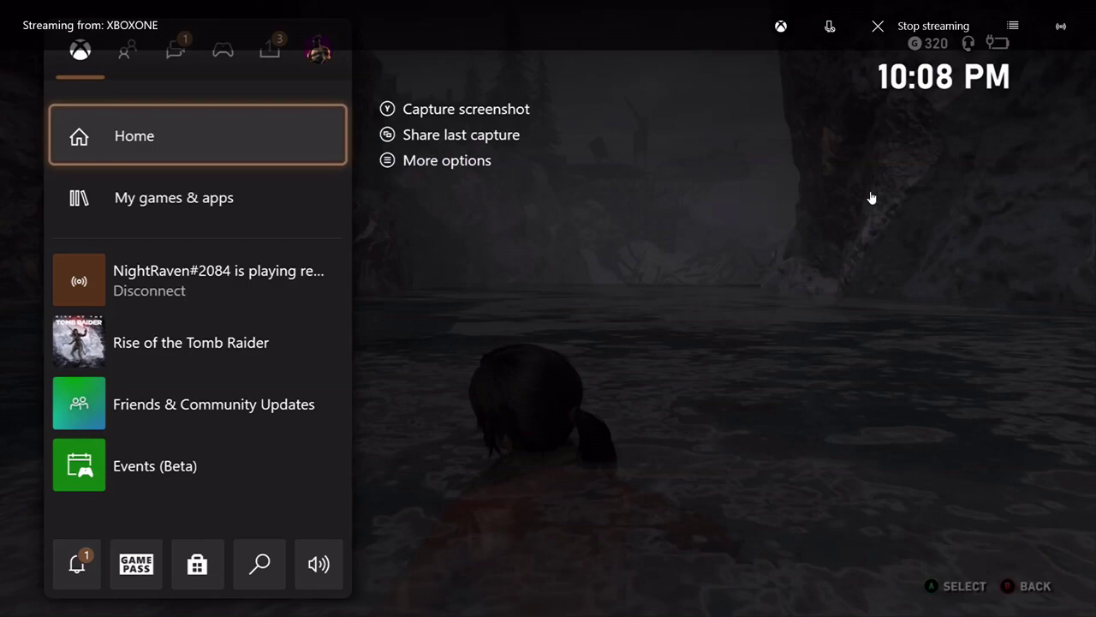
{"action": "key", "text": "alt+Tab"}
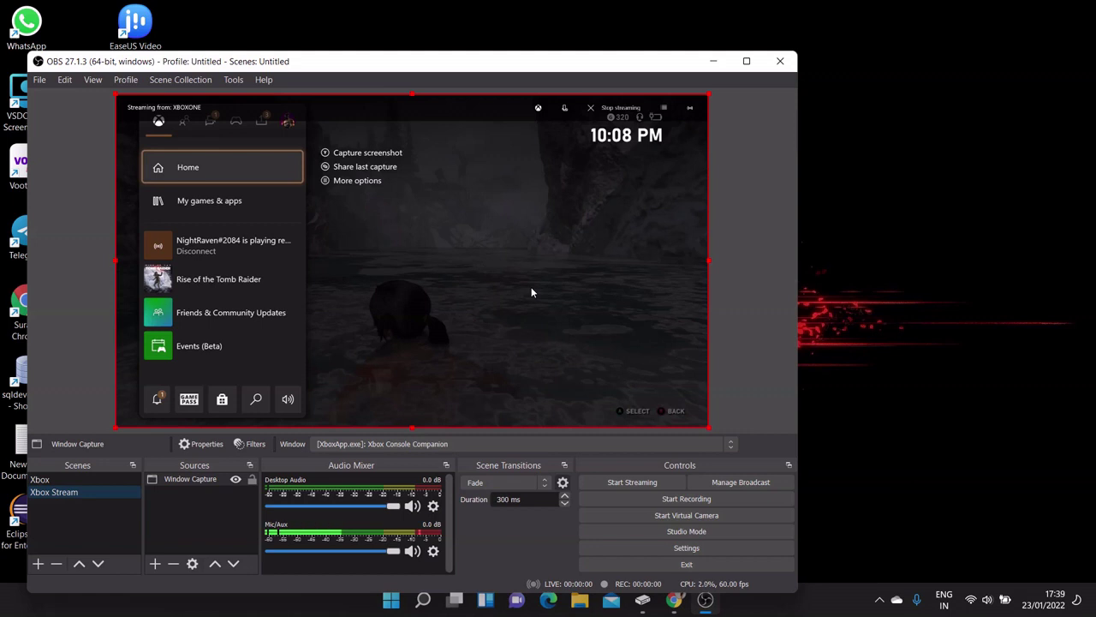
- Select the Window Capture source, view its context menu without changes, then reveal hidden tray icons
{"action": "left_click", "coordinate": [190, 481]}
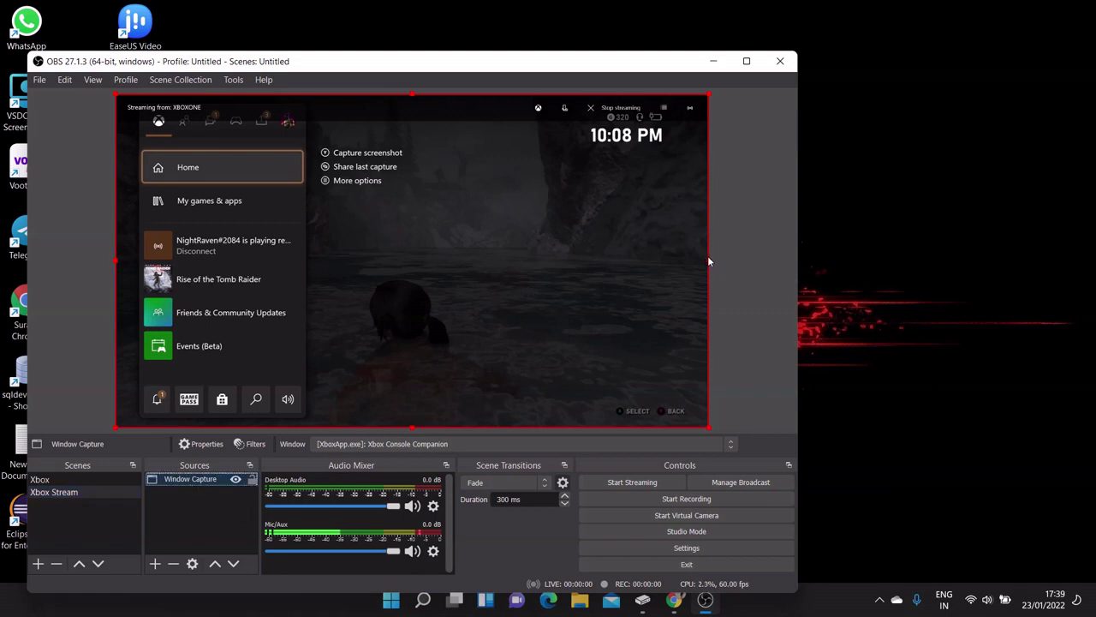
{"action": "right_click", "coordinate": [193, 479]}
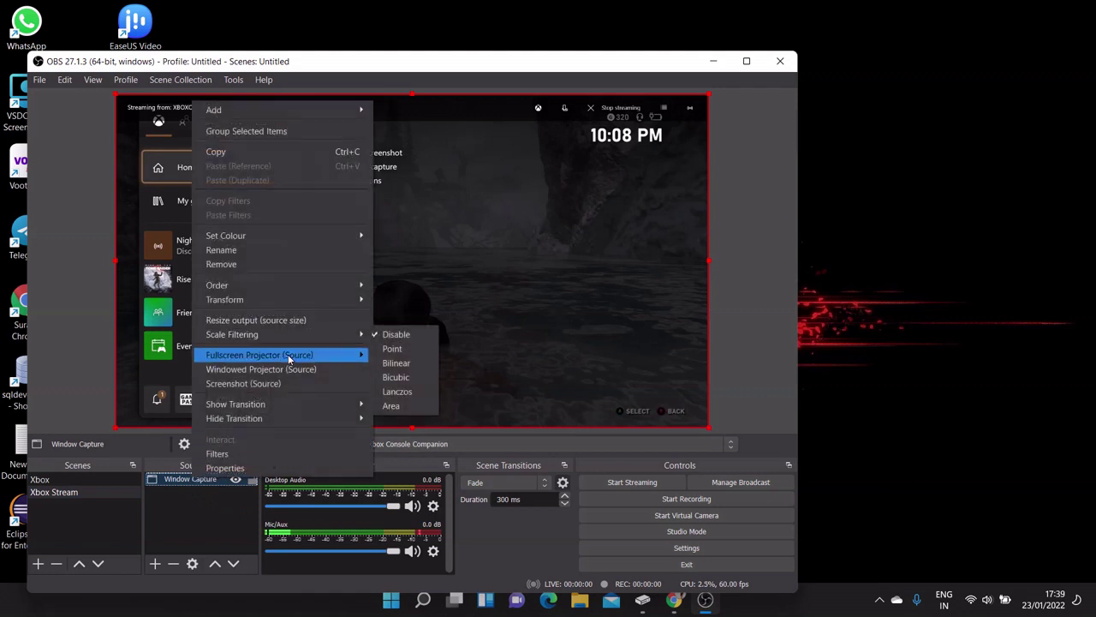
{"action": "mouse_move", "coordinate": [251, 300]}
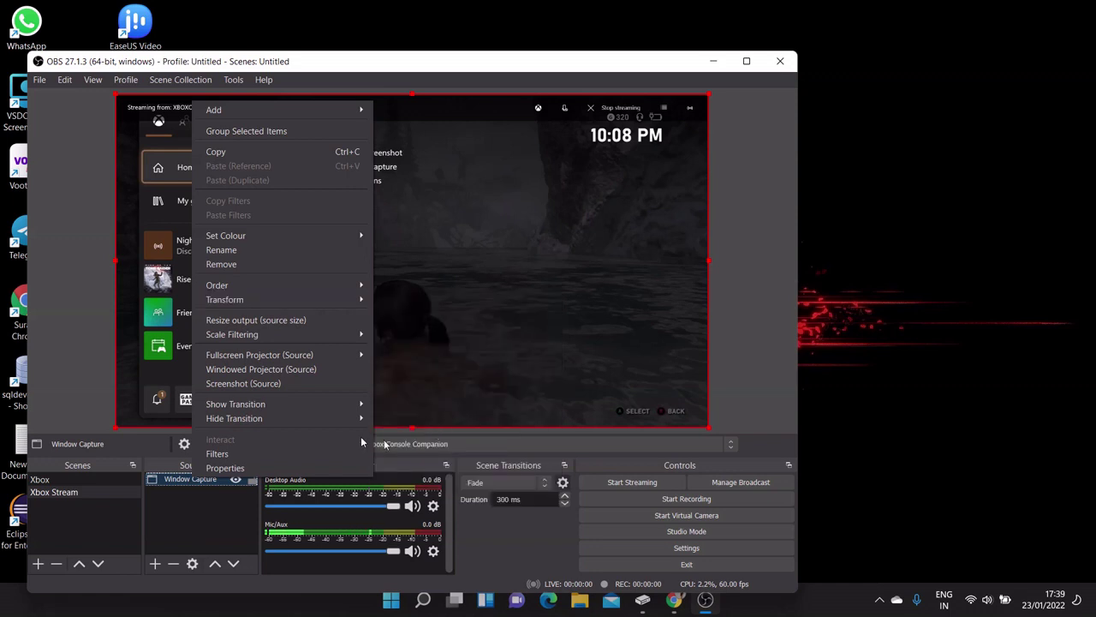
{"action": "left_click", "coordinate": [596, 347]}
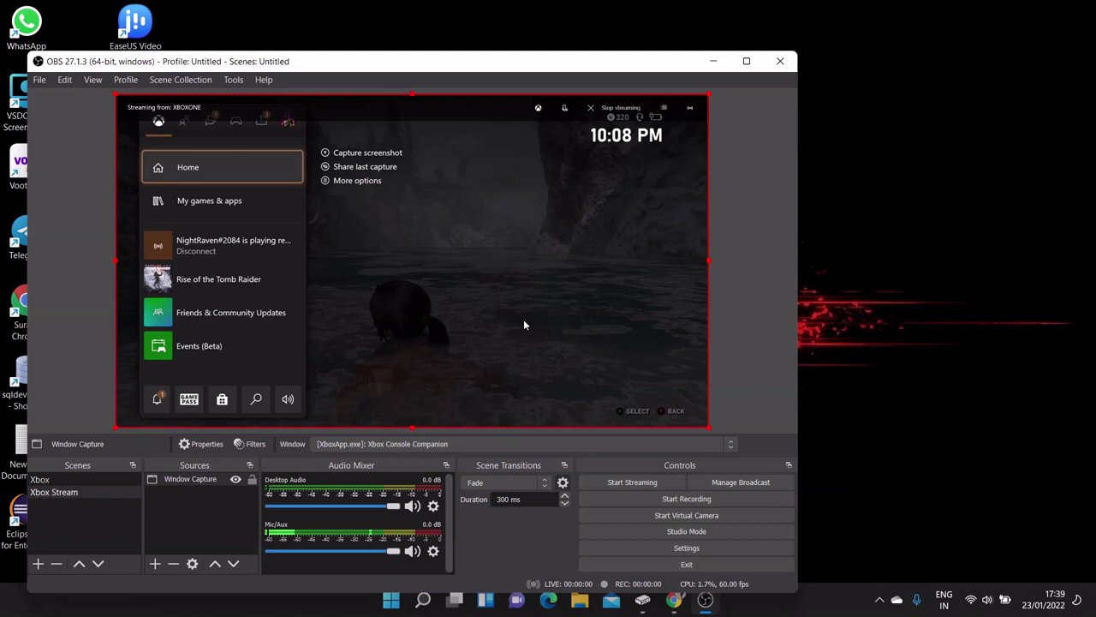
{"action": "left_click", "coordinate": [881, 601]}
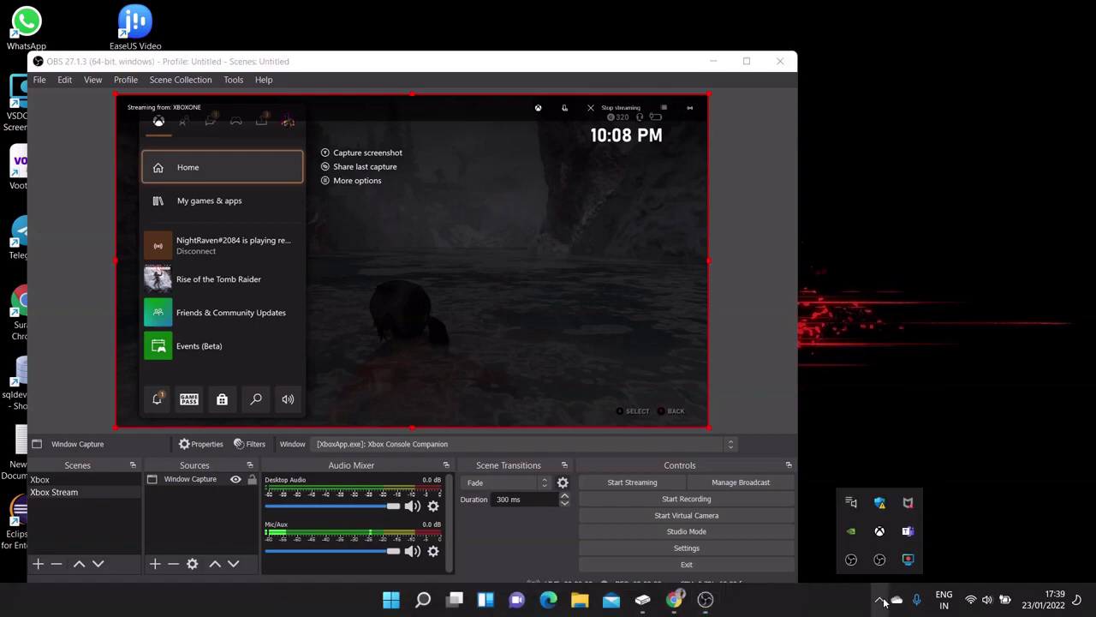